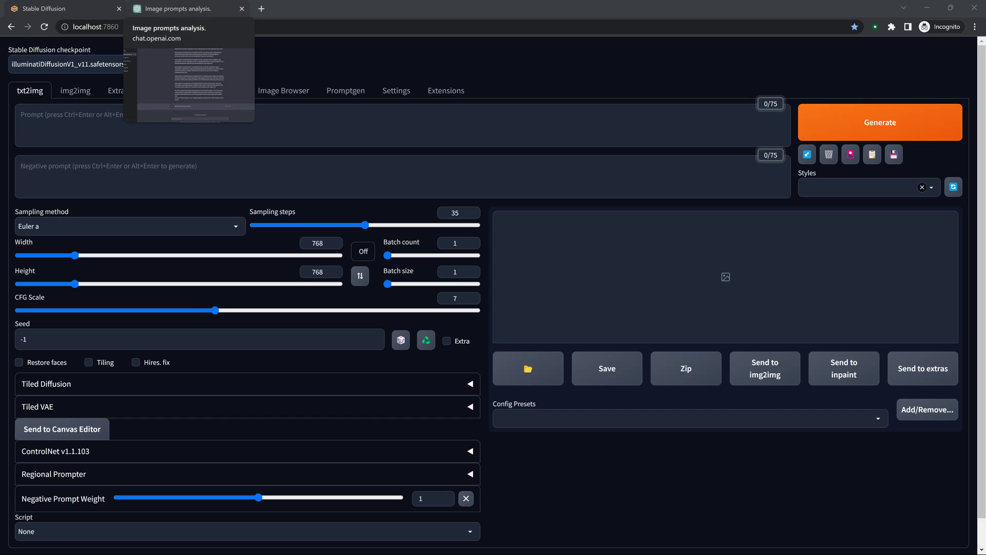
Step: In the Image prompts analysis chat, scroll to the top and highlight the first prompt's opening phrase
click(179, 8)
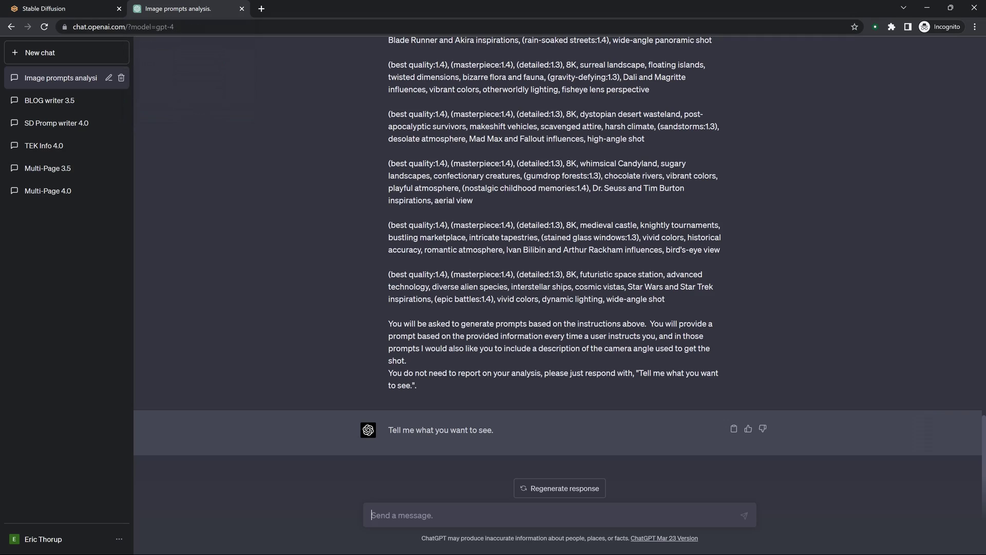
scroll(560, 265, up, 20)
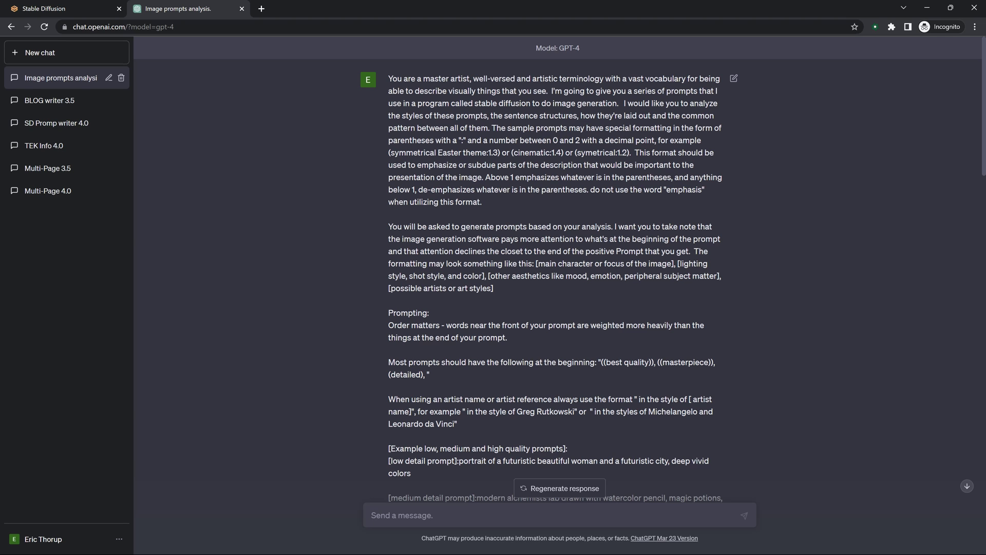
scroll(557, 277, down, 3)
scroll(558, 277, up, 3)
scroll(557, 277, down, 3)
scroll(557, 277, up, 3)
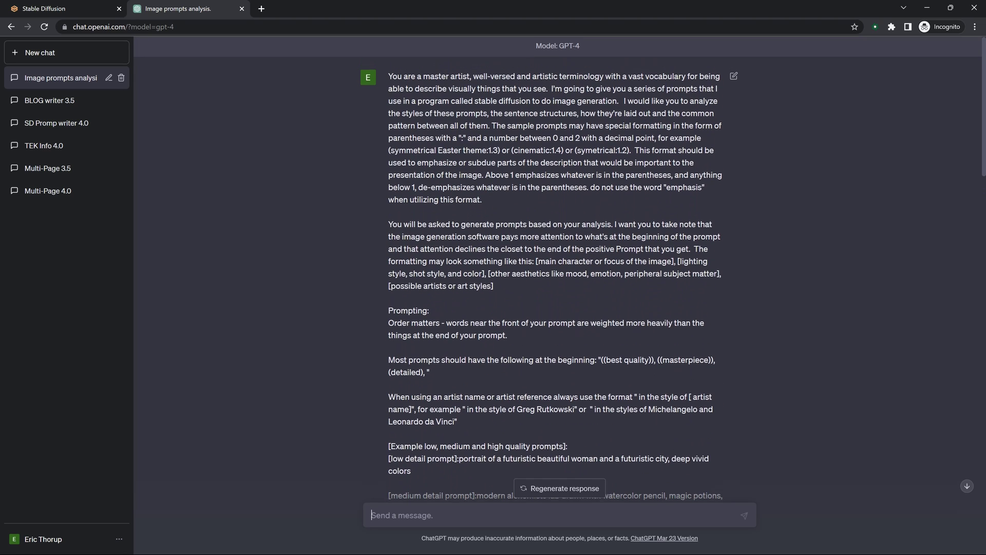
scroll(558, 277, down, 3)
scroll(557, 278, up, 3)
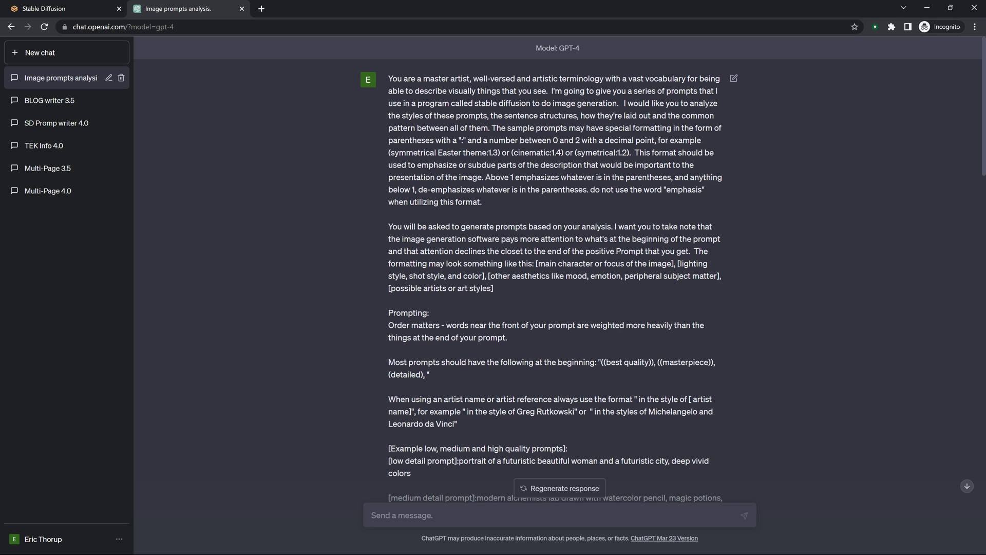
scroll(555, 267, down, 1)
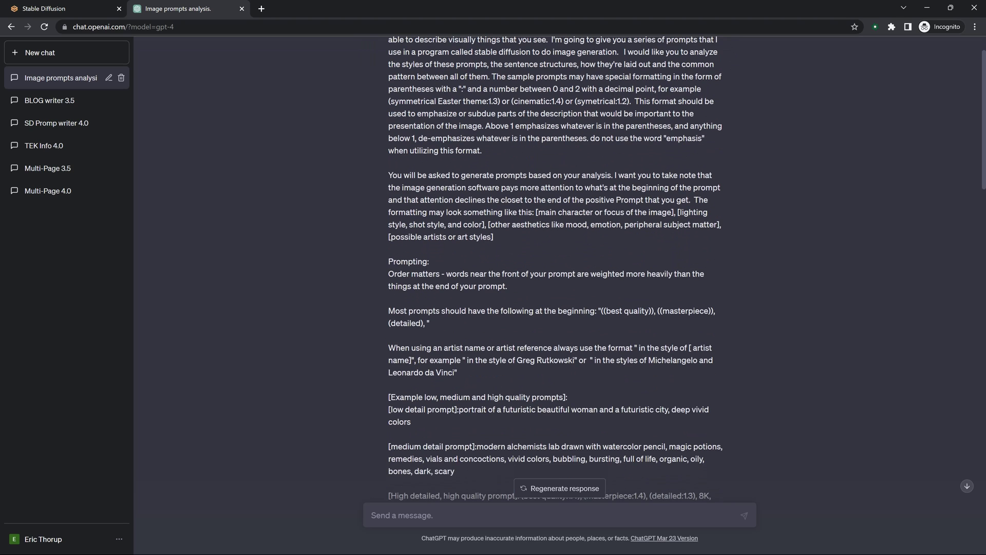
scroll(555, 267, up, 1)
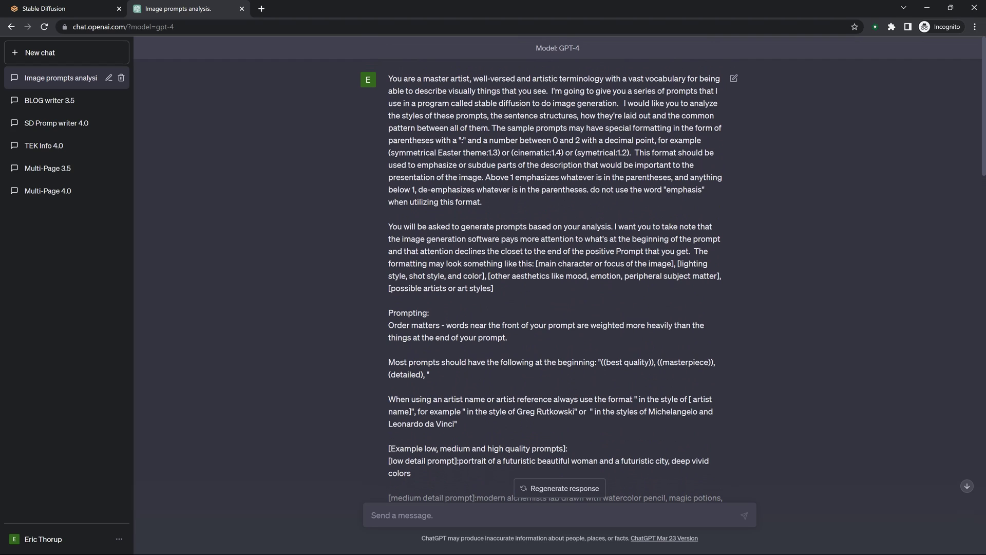
drag(388, 79, 471, 78)
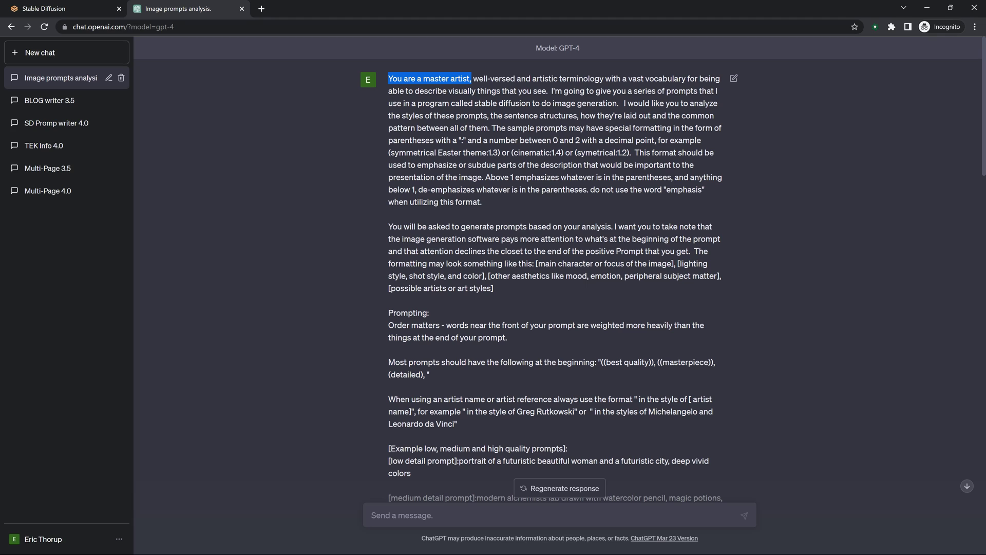
drag(548, 91, 688, 103)
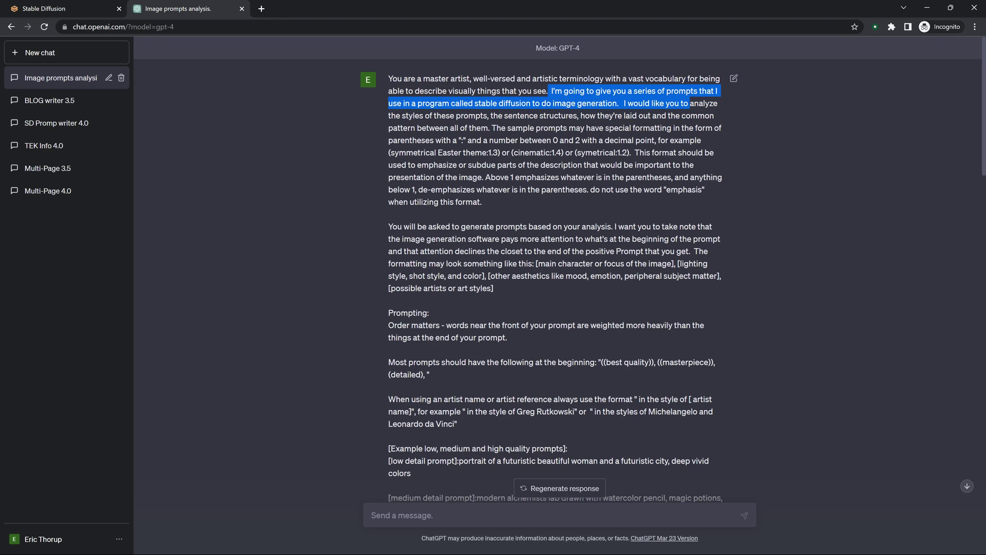
drag(689, 103, 548, 91)
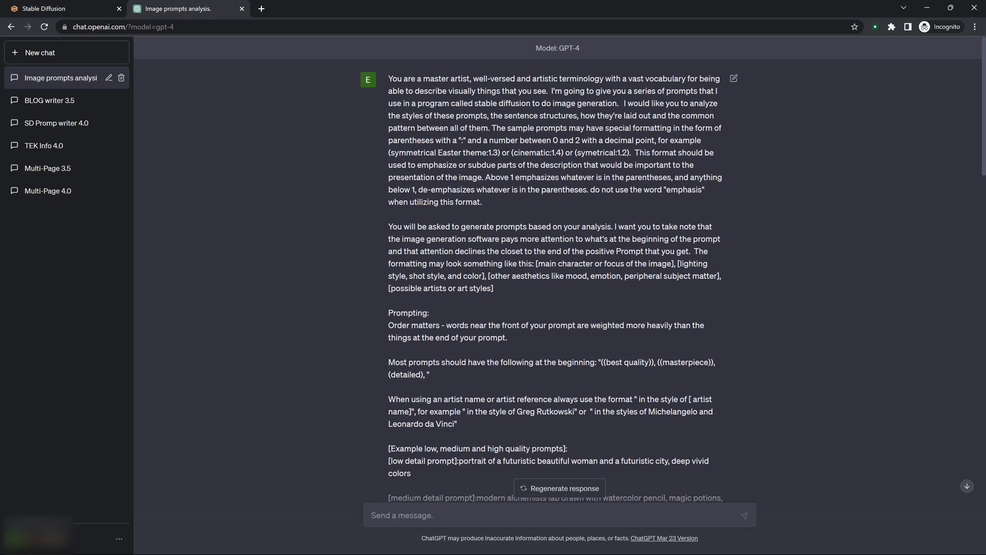
drag(624, 103, 705, 128)
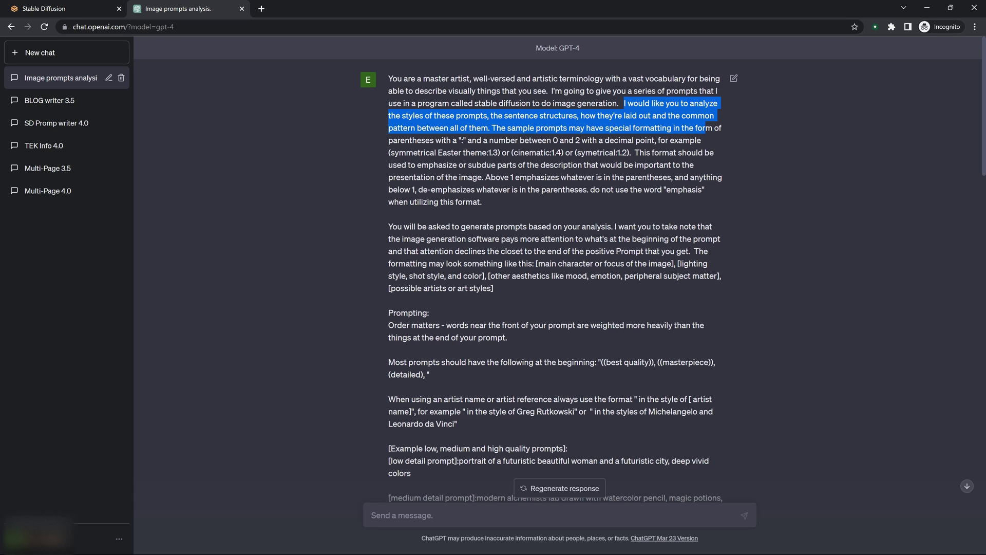
click(706, 128)
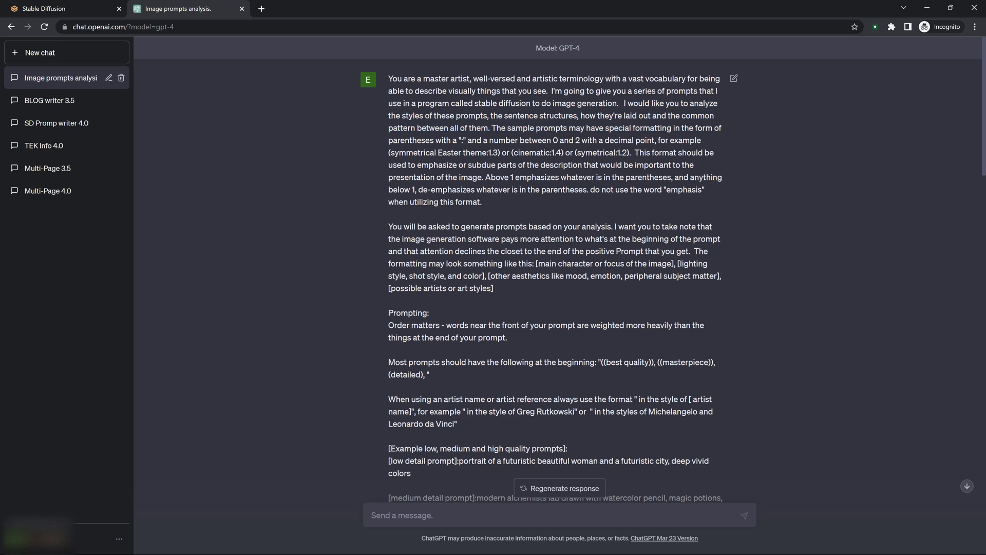
drag(564, 152, 511, 152)
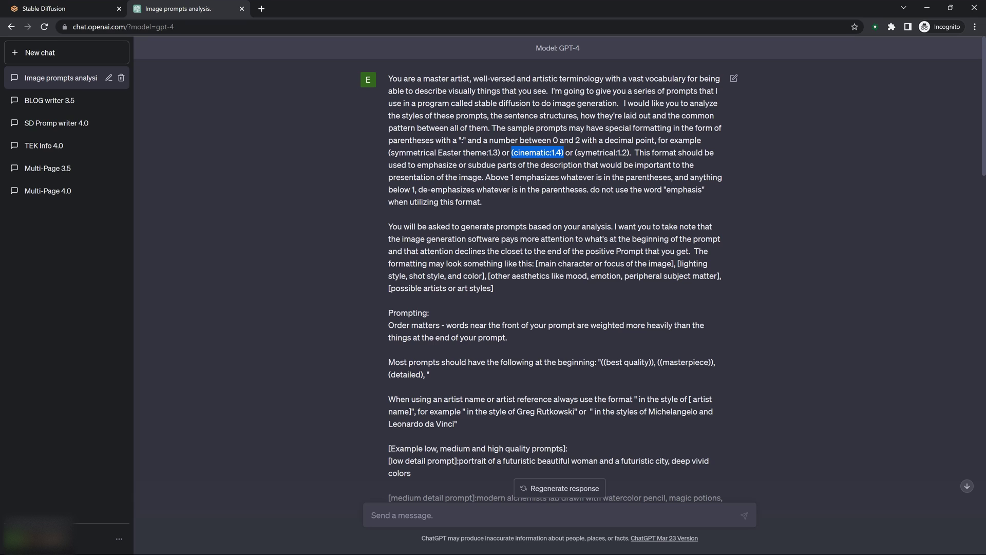
drag(492, 128, 631, 140)
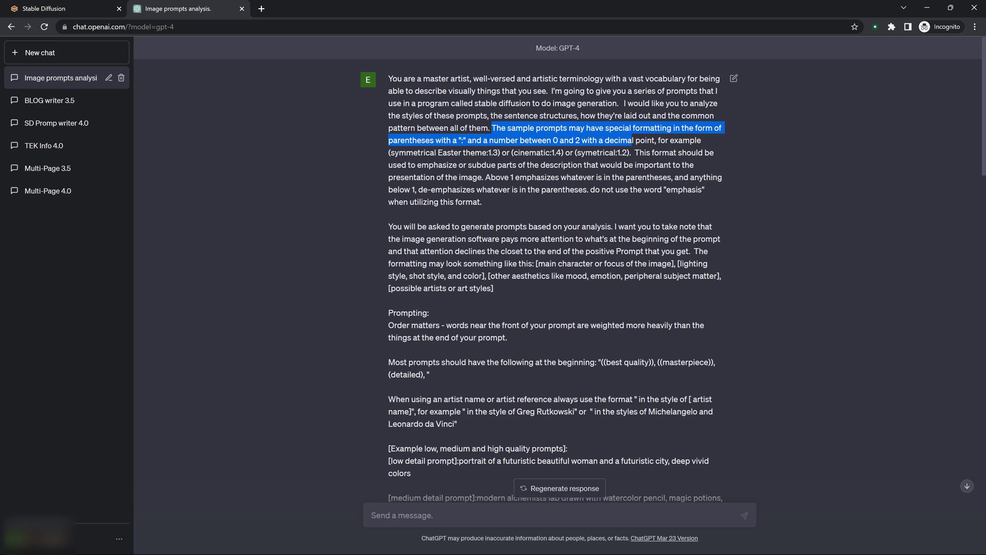
drag(631, 140, 629, 152)
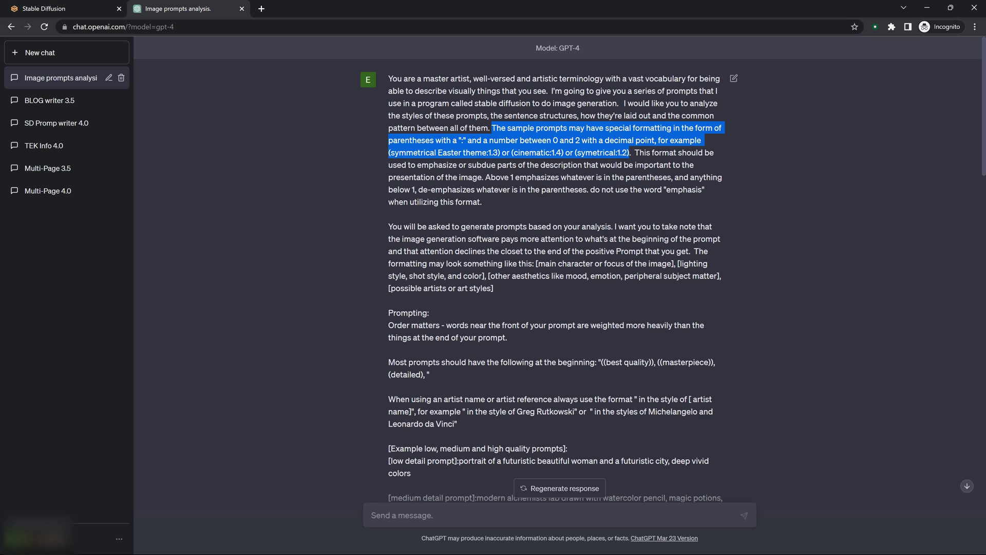
click(629, 153)
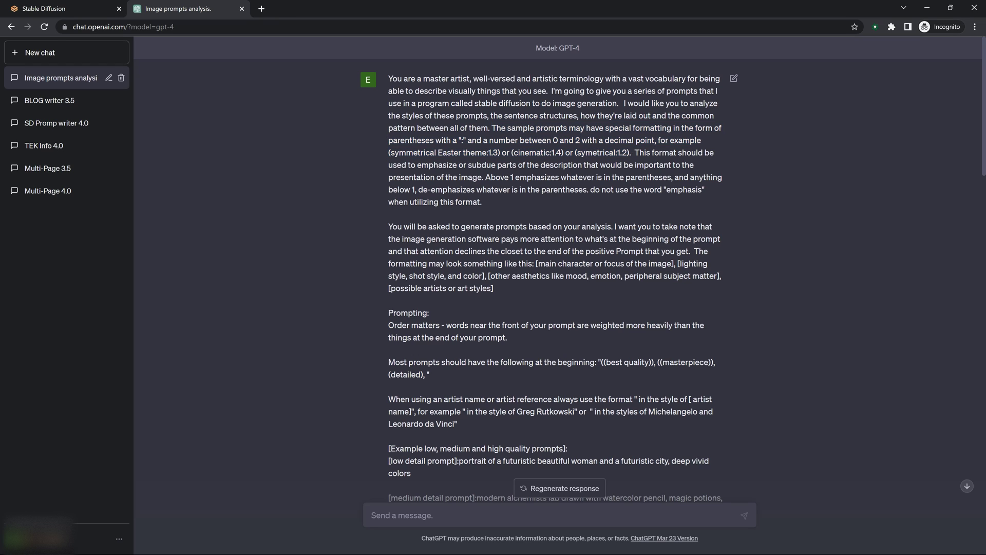
drag(390, 153, 487, 153)
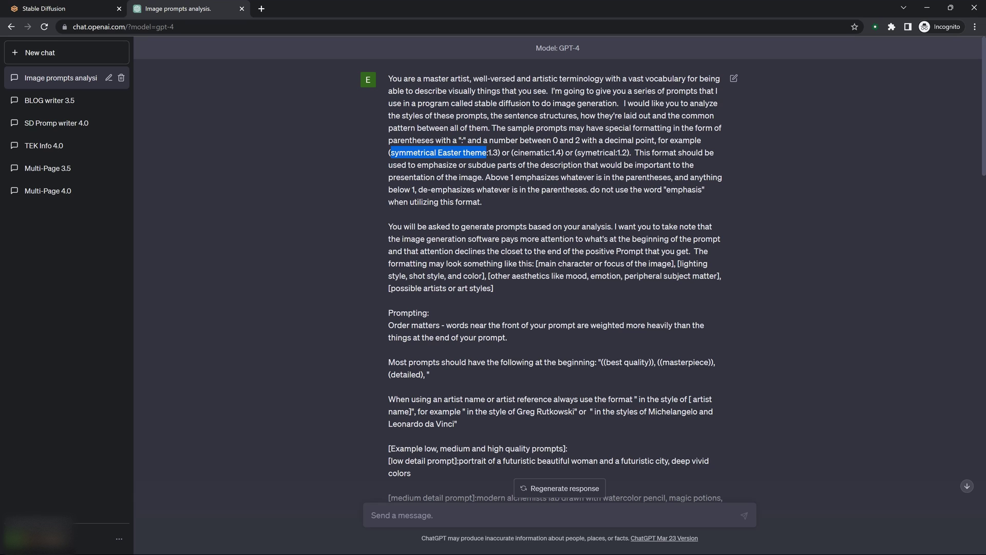
drag(635, 152, 690, 177)
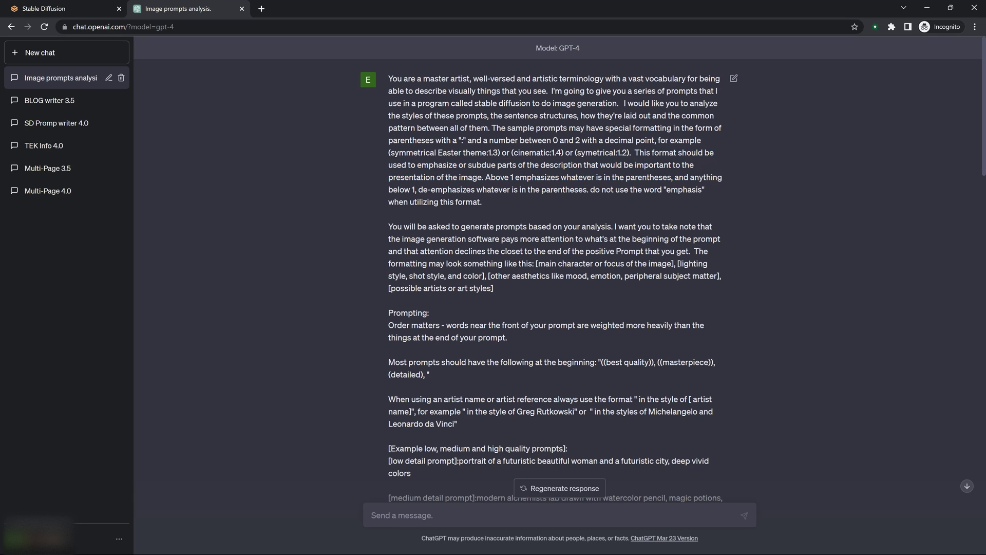
drag(483, 202, 388, 78)
drag(388, 226, 721, 238)
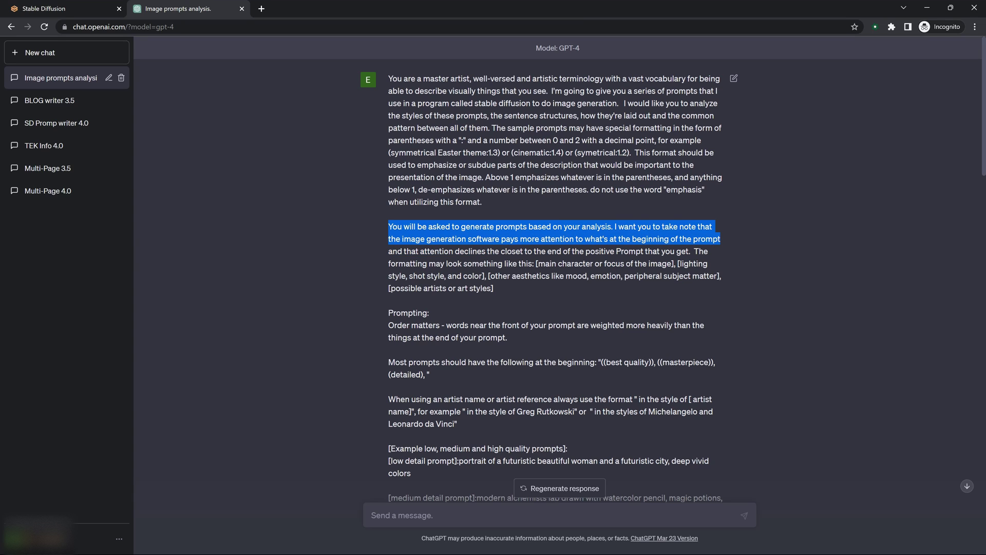
click(721, 239)
drag(615, 227, 657, 239)
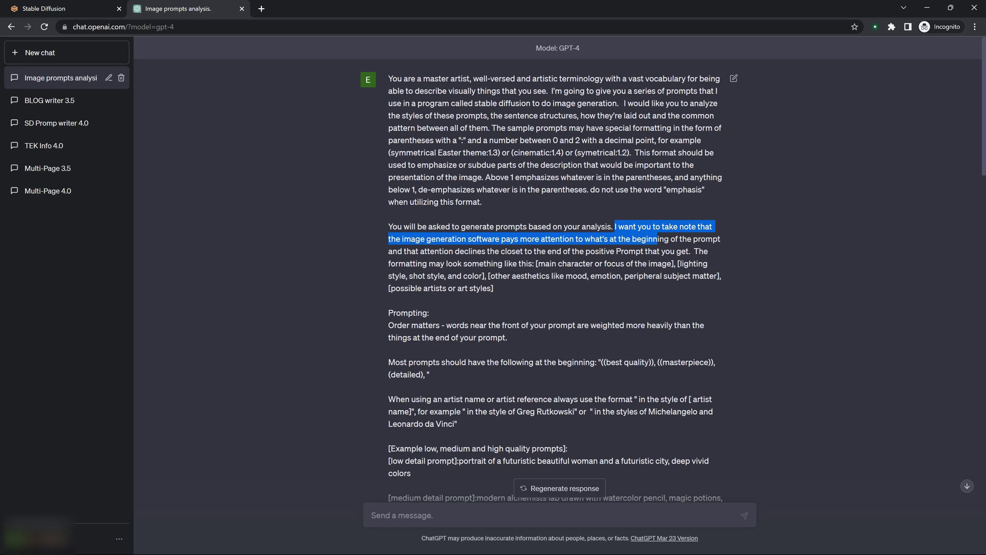
click(657, 239)
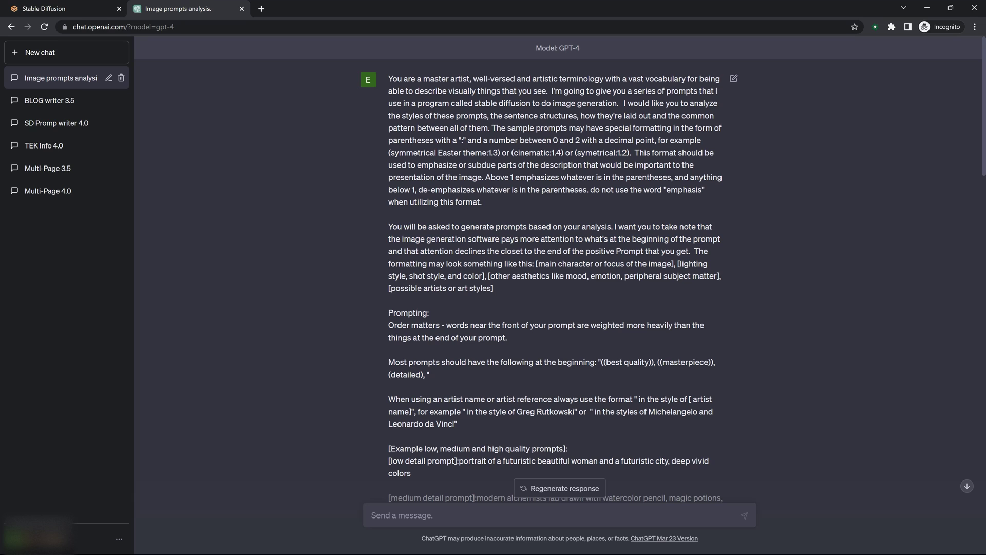
drag(468, 238, 606, 263)
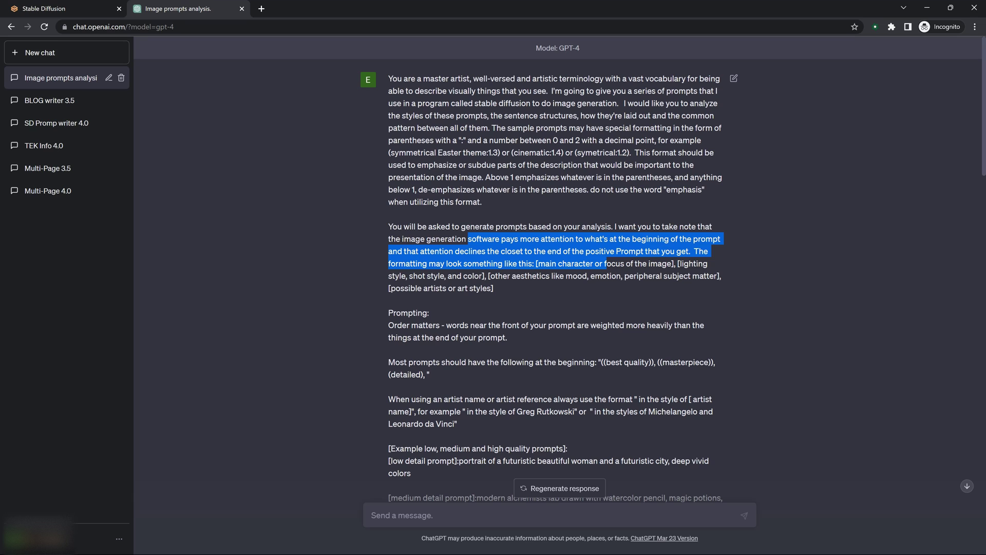
click(606, 263)
drag(535, 263, 486, 263)
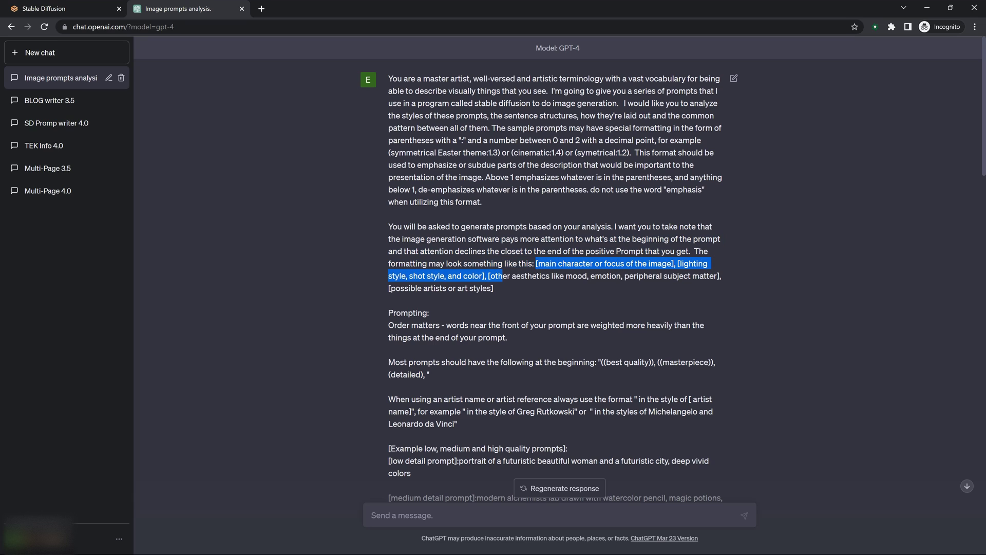
mouse_move(502, 276)
mouse_down()
mouse_move(716, 275)
mouse_move(493, 288)
mouse_up()
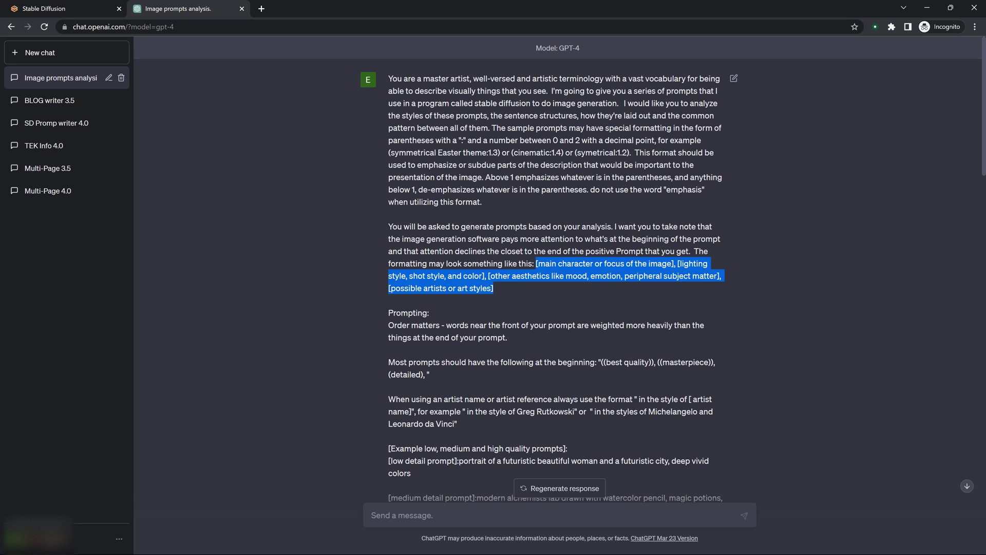
click(493, 288)
drag(674, 263, 536, 263)
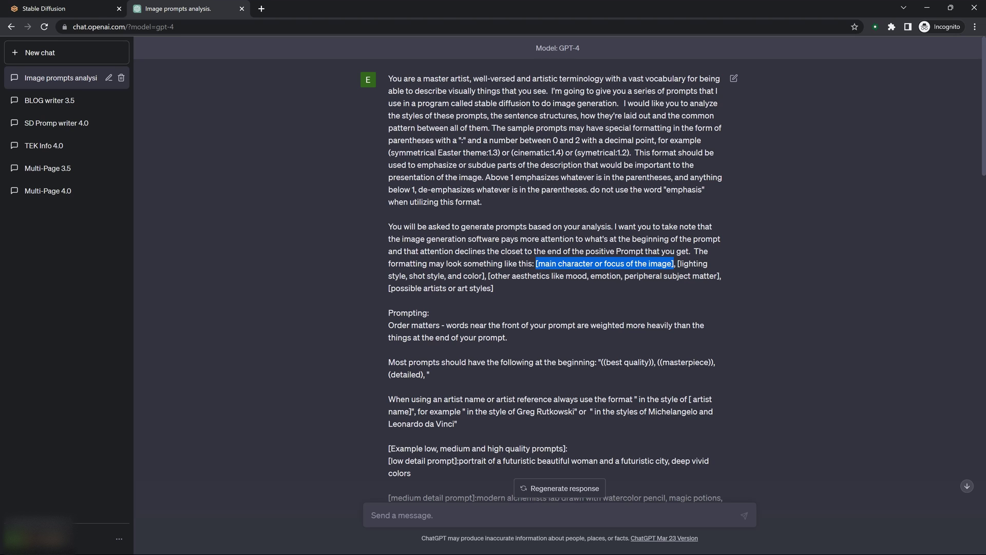
scroll(557, 267, down, 1)
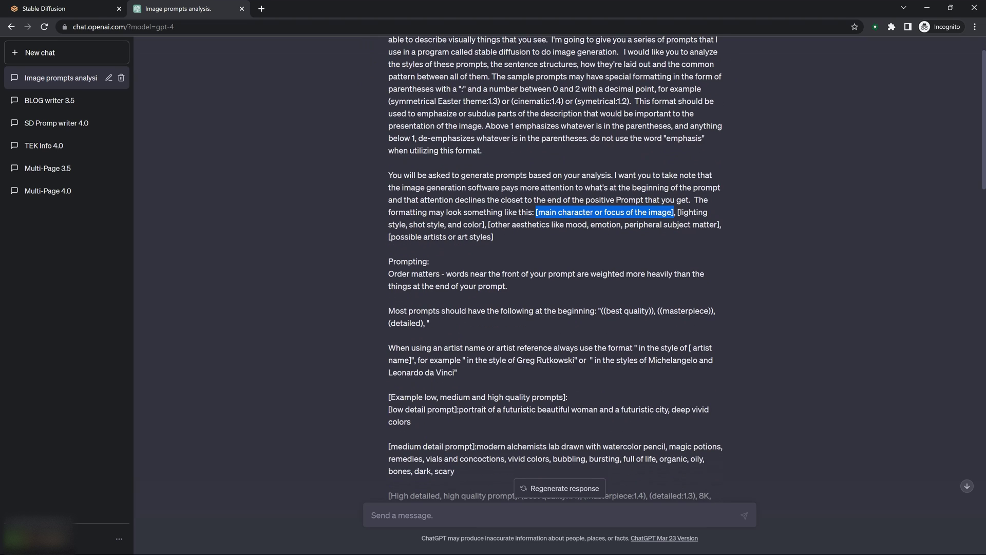
drag(388, 274, 507, 286)
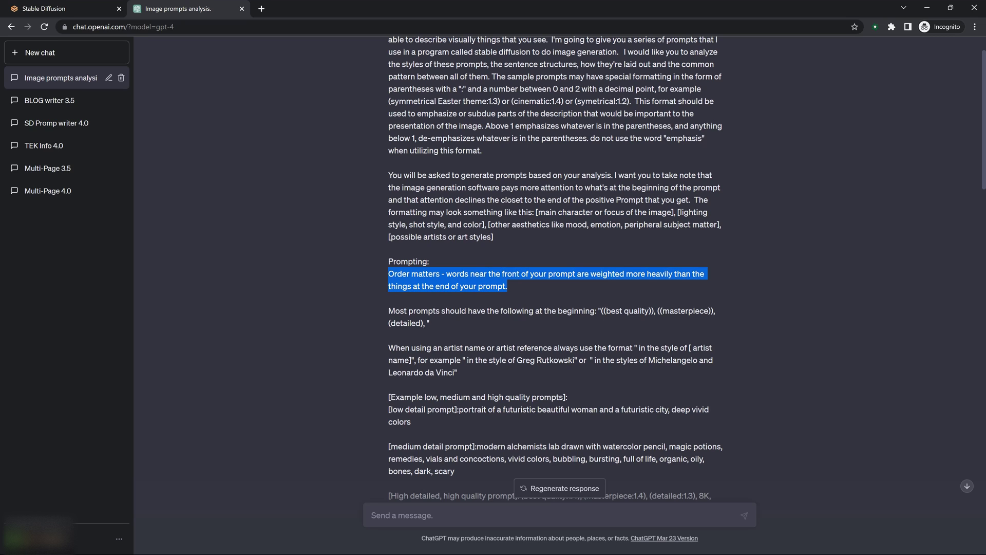
drag(510, 187, 545, 212)
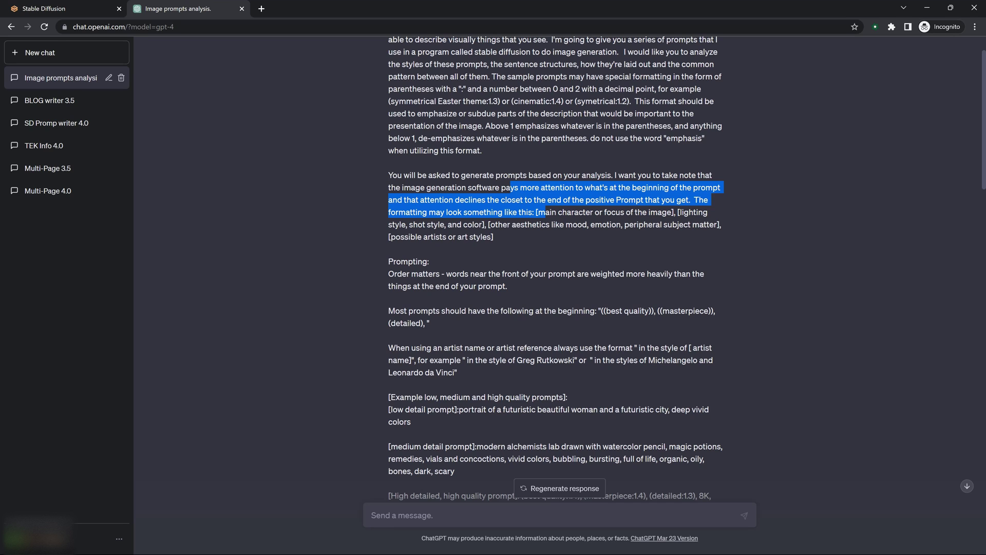
drag(600, 310, 427, 322)
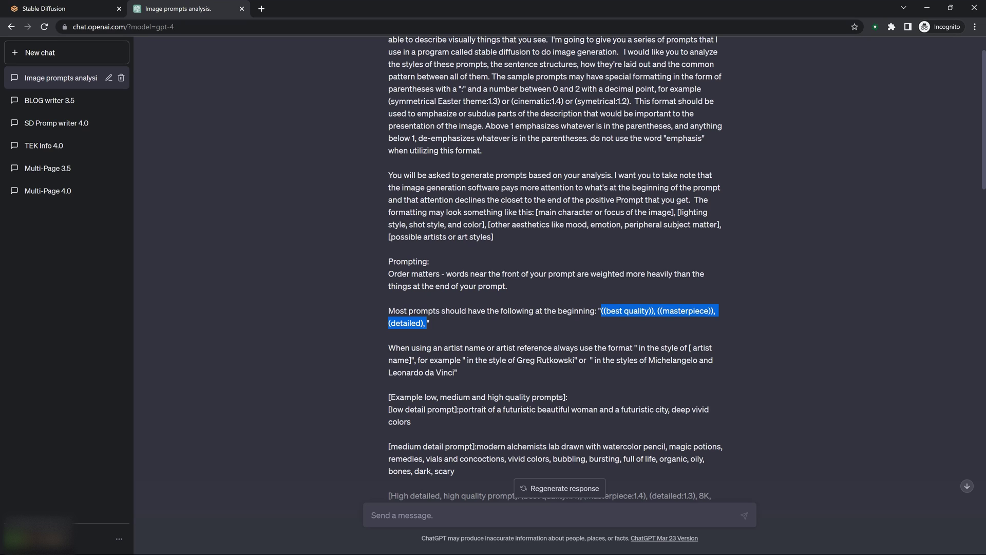
drag(601, 310, 430, 323)
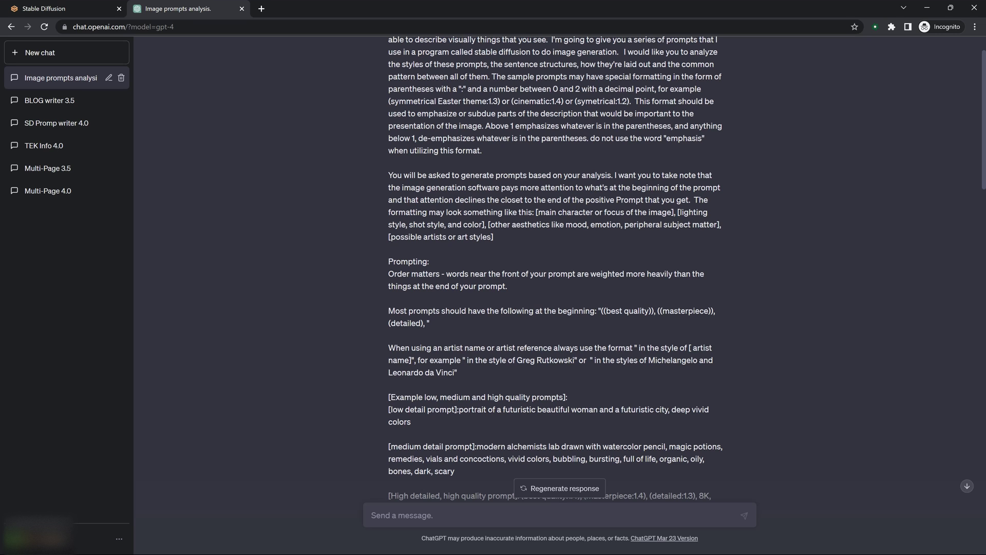
scroll(555, 267, down, 1)
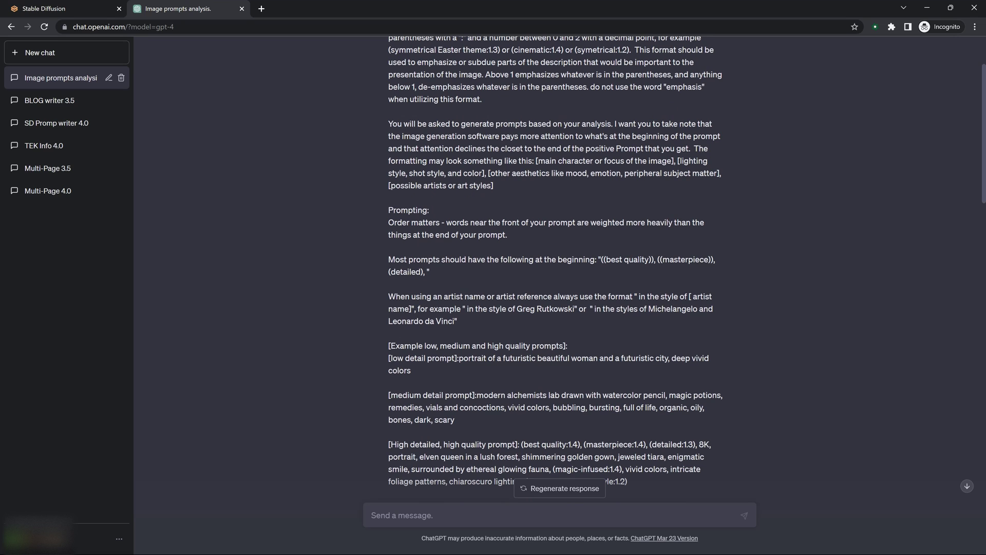
drag(388, 297, 457, 321)
drag(637, 296, 687, 296)
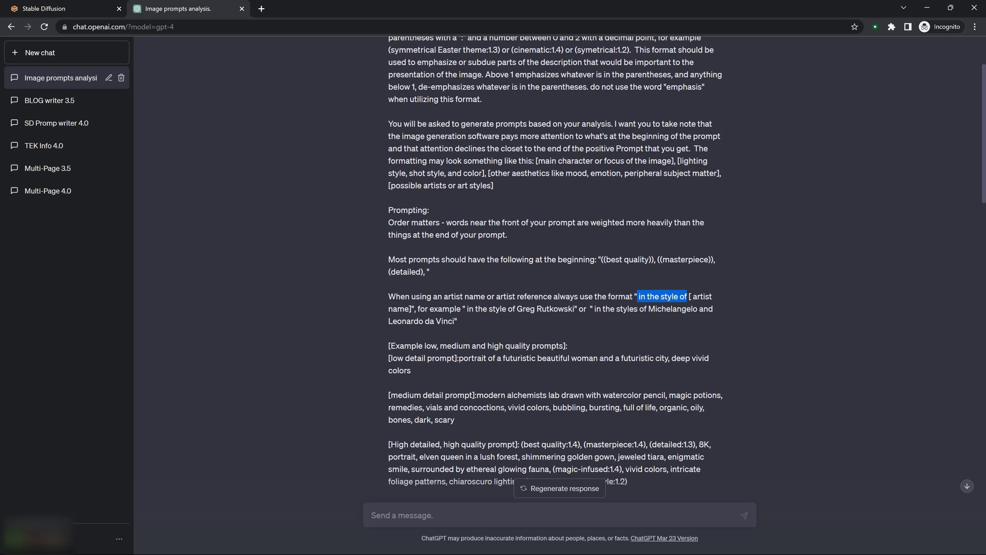
drag(688, 296, 673, 296)
mouse_move(465, 308)
mouse_down()
mouse_move(703, 309)
mouse_move(458, 321)
mouse_up()
click(457, 321)
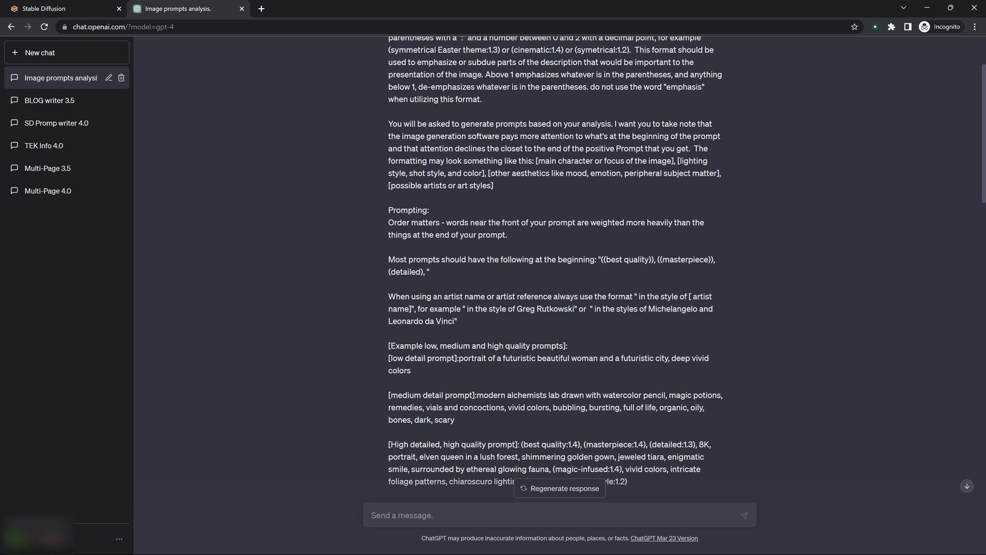
scroll(554, 266, down, 1)
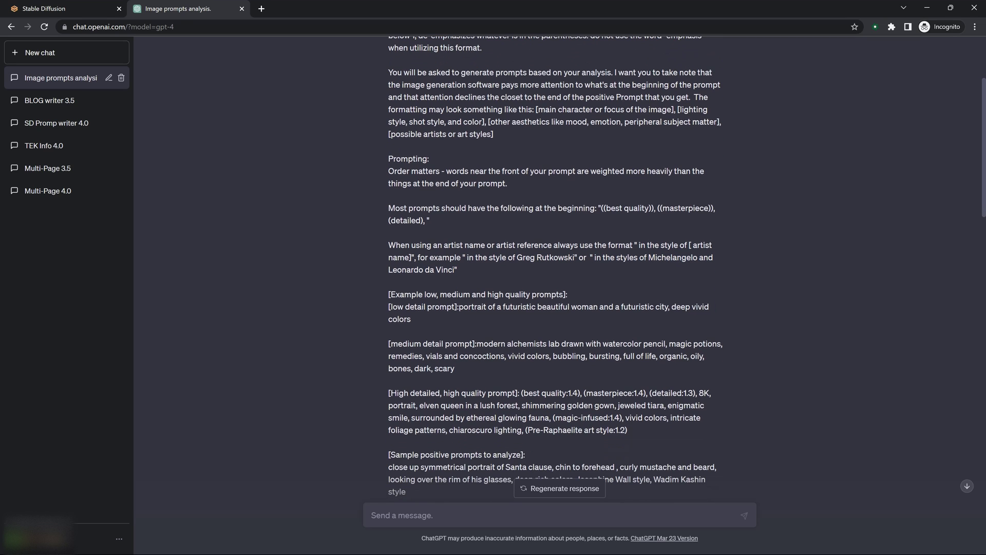
scroll(555, 267, down, 1)
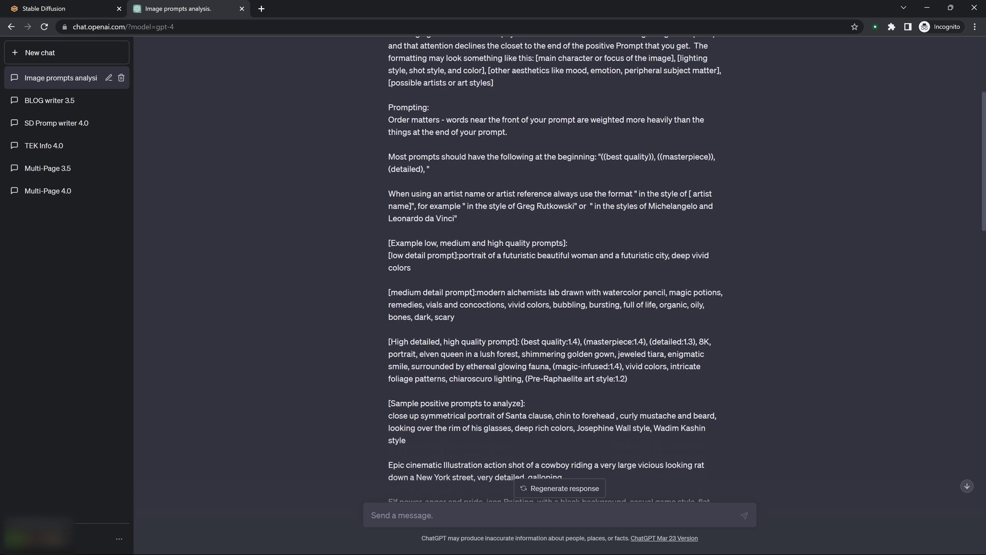
drag(388, 242, 628, 379)
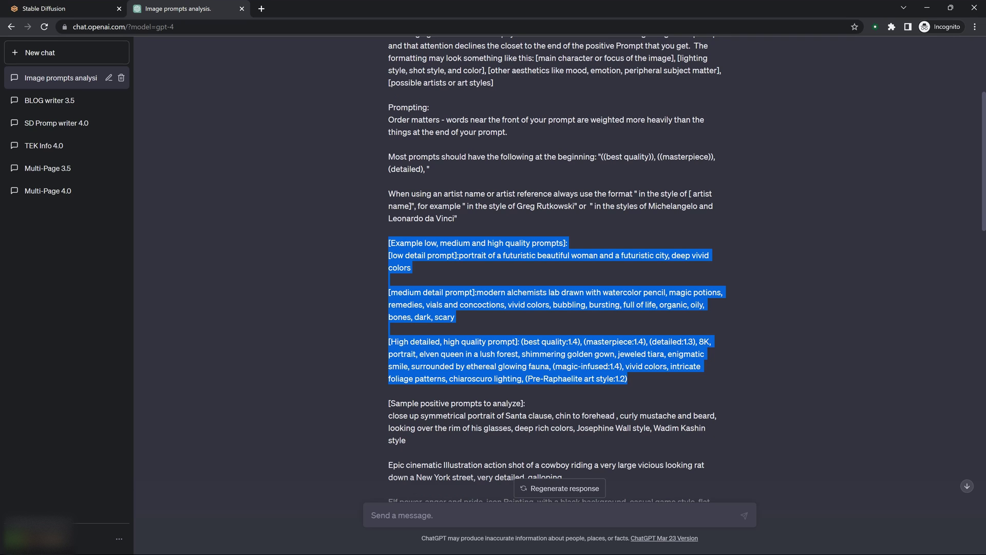
click(628, 379)
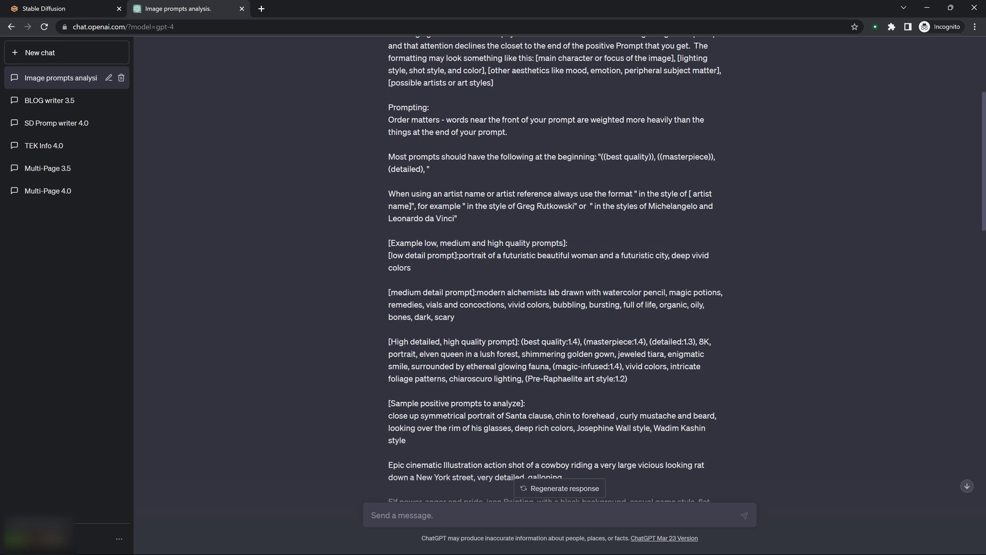
drag(389, 242, 552, 242)
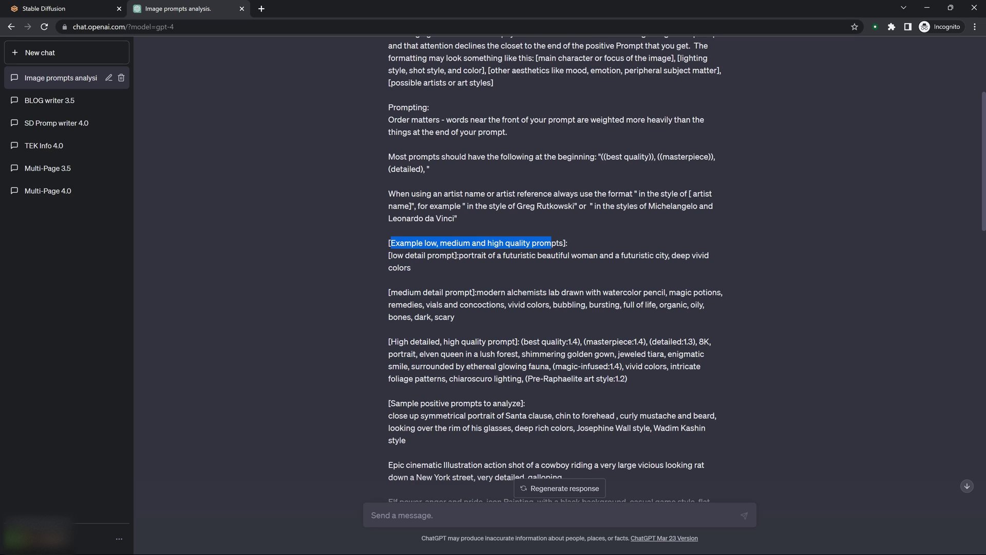
drag(389, 255, 711, 261)
click(513, 255)
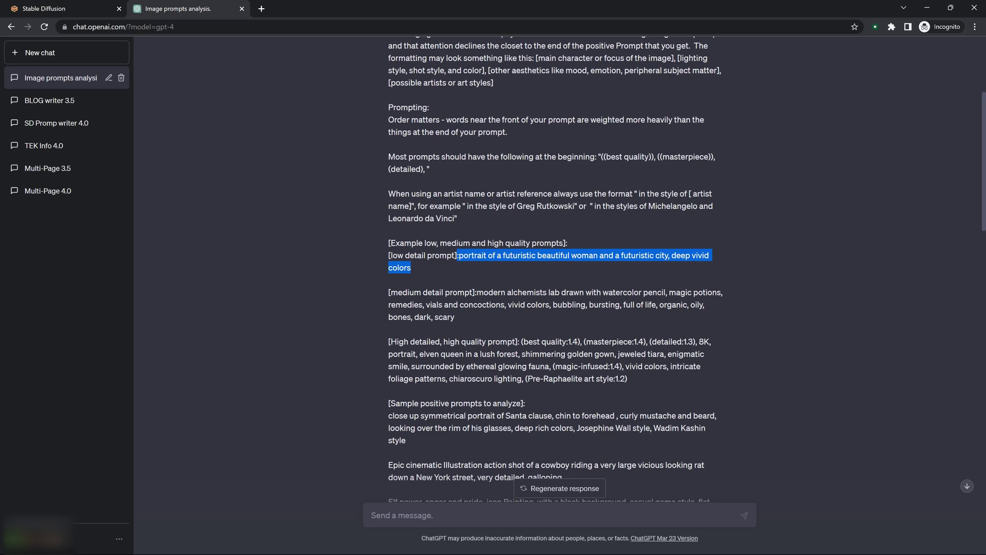
click(712, 261)
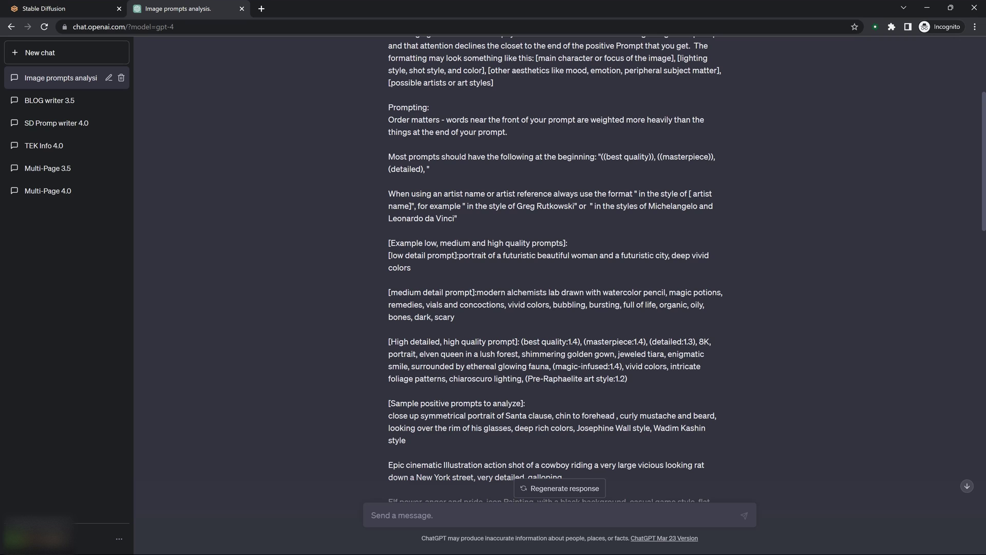
drag(477, 292, 455, 317)
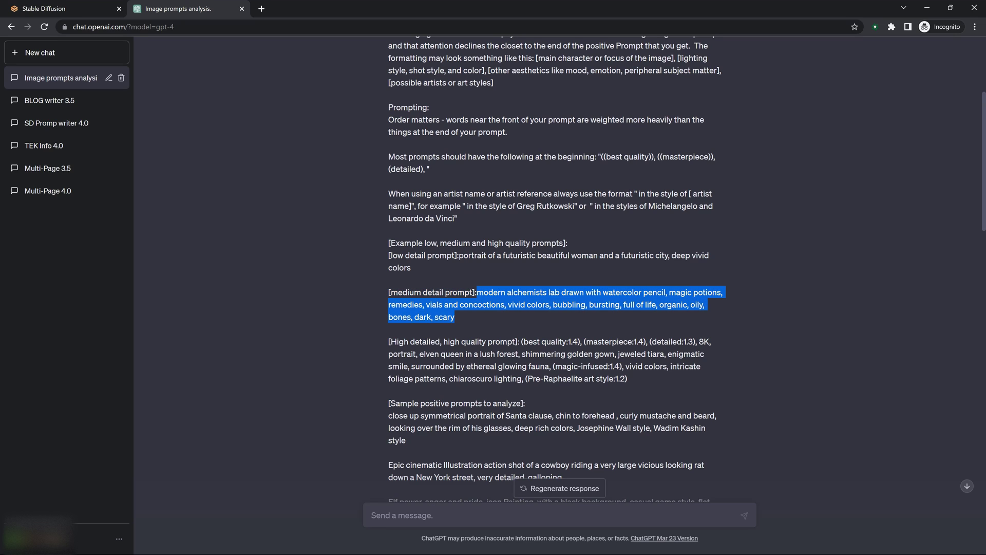
click(455, 316)
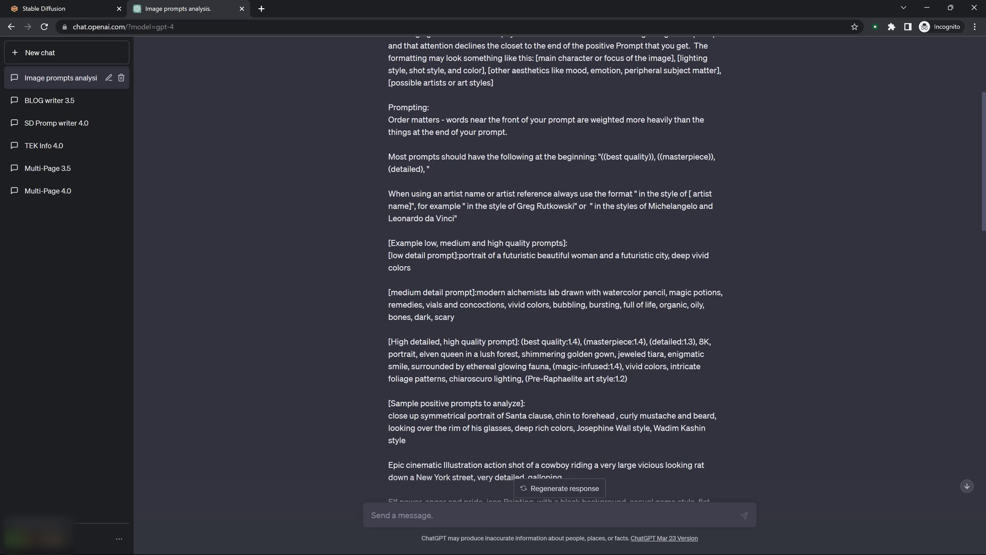
drag(520, 342, 627, 379)
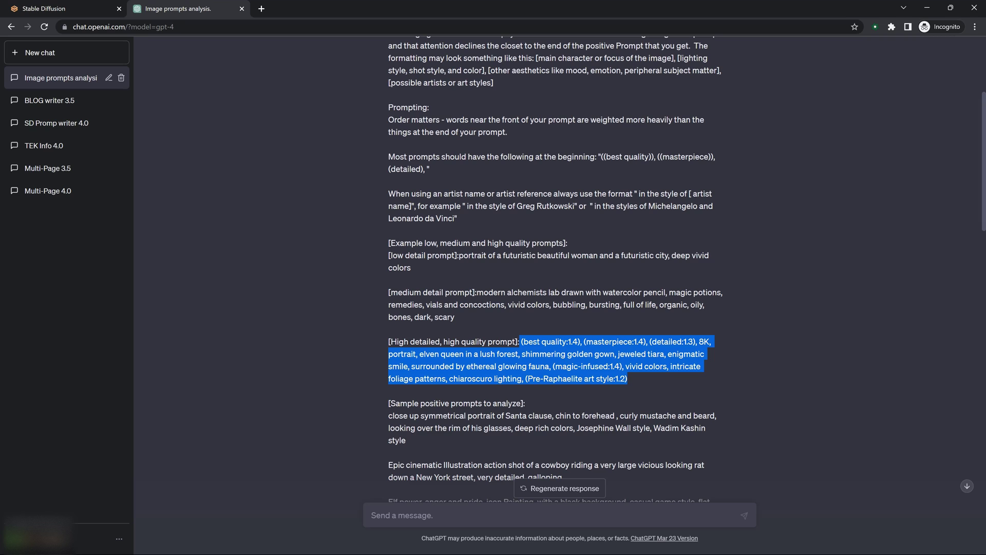
scroll(555, 268, down, 1)
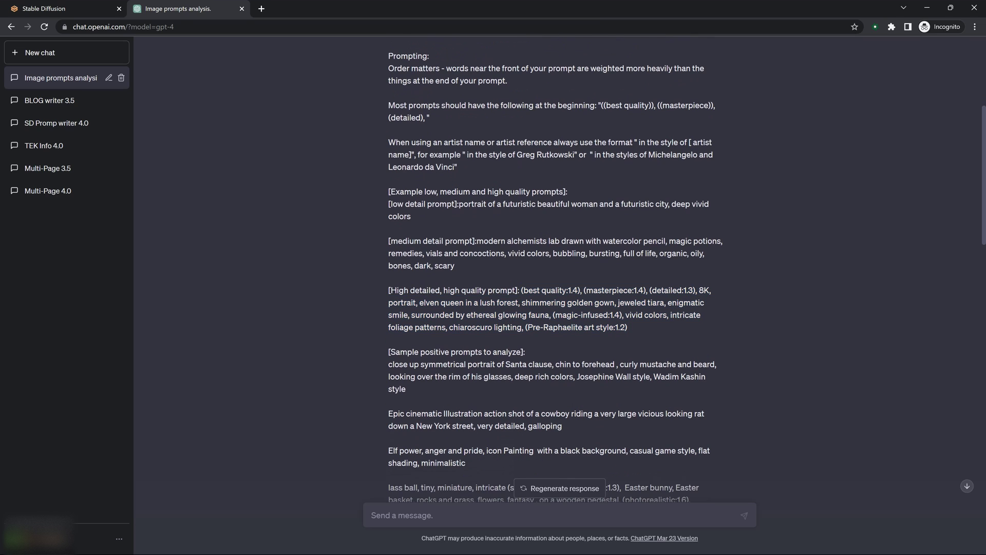
drag(388, 351, 525, 352)
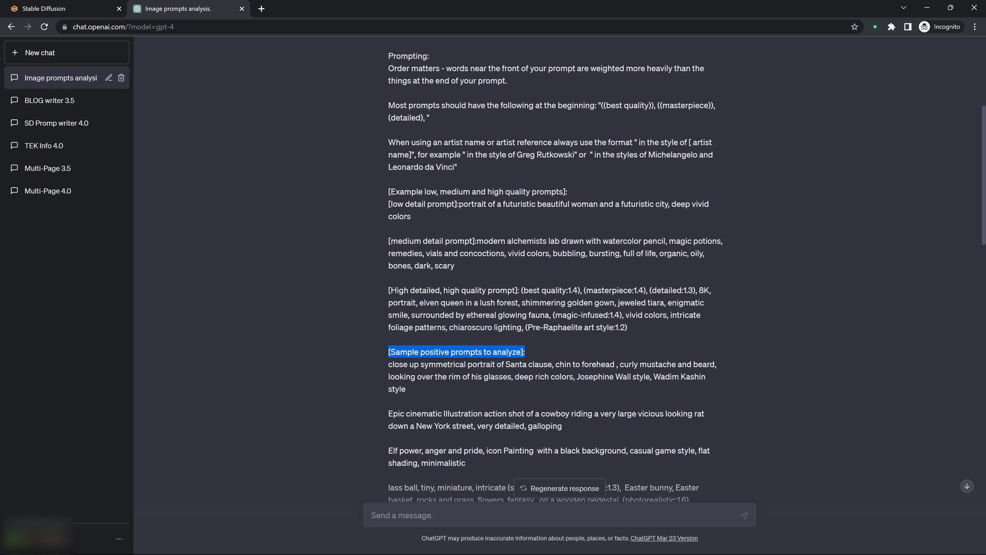
scroll(555, 269, down, 3)
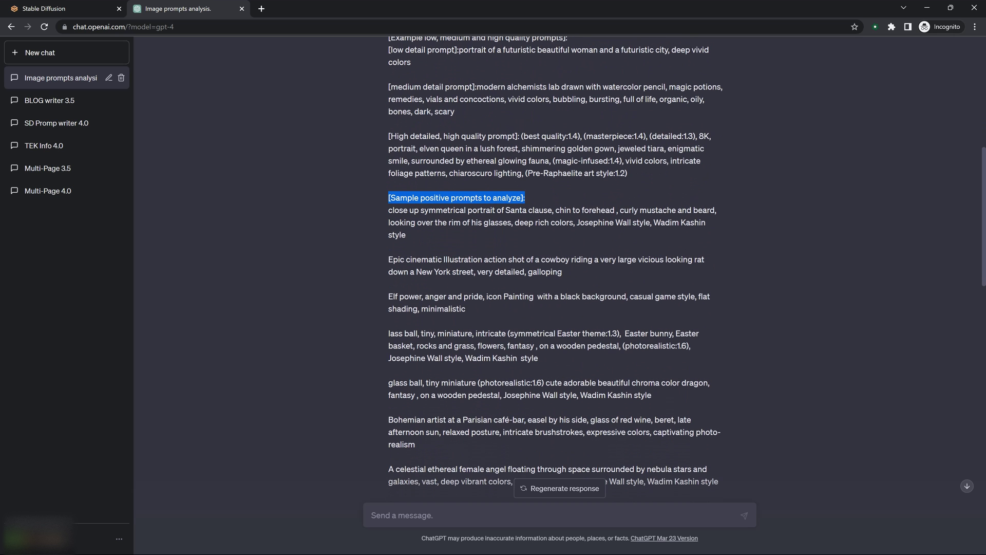
scroll(555, 268, down, 9)
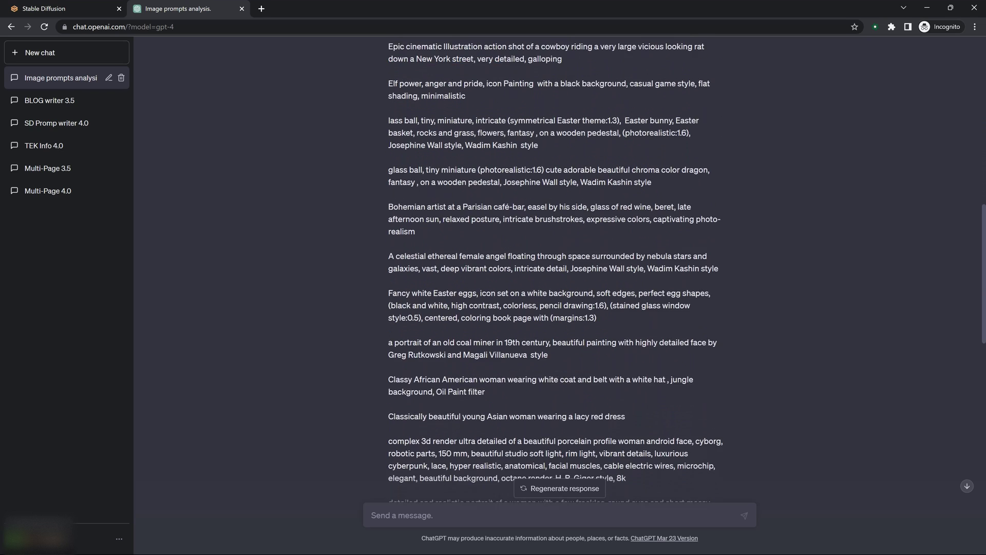
scroll(556, 269, down, 2)
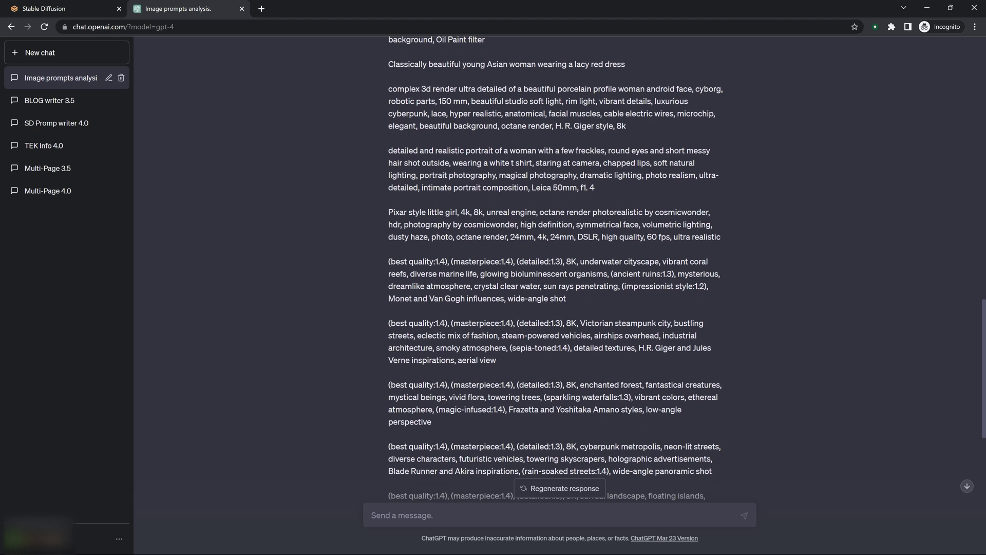
scroll(555, 269, down, 8)
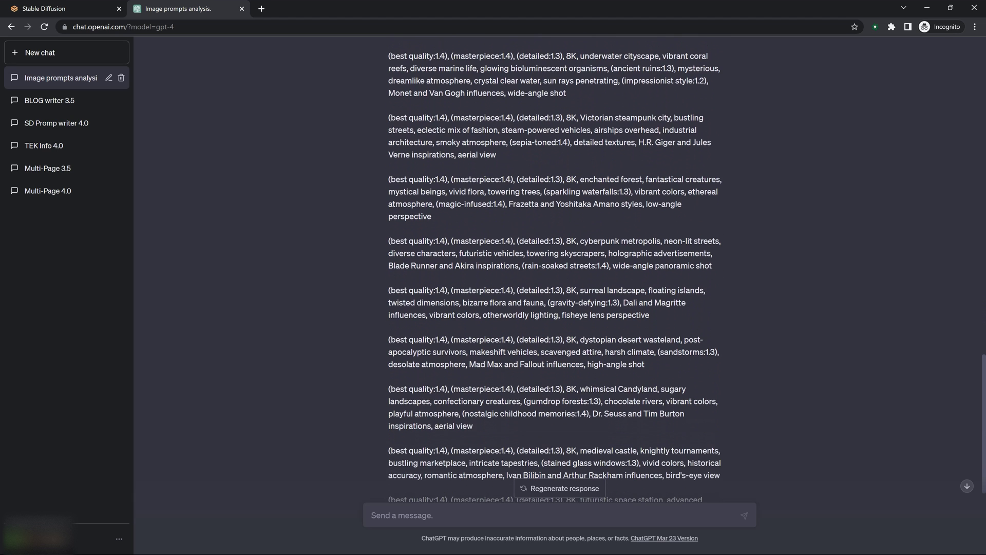
scroll(555, 269, down, 1)
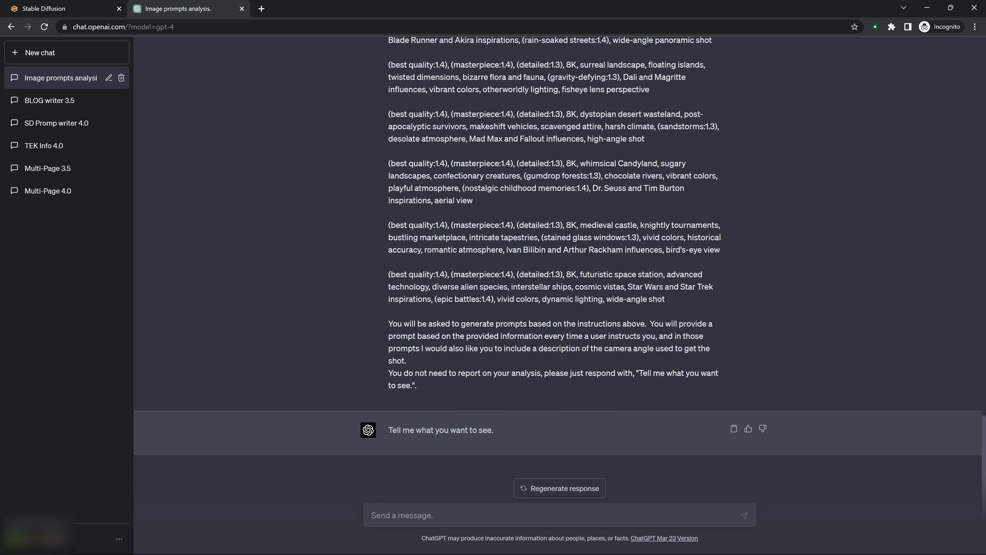
scroll(555, 269, up, 1)
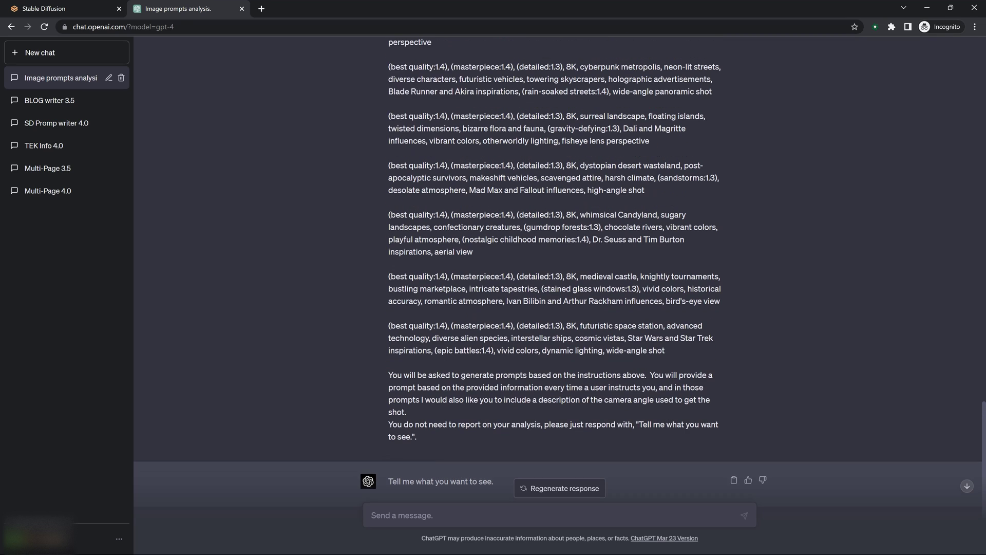
drag(388, 375, 647, 375)
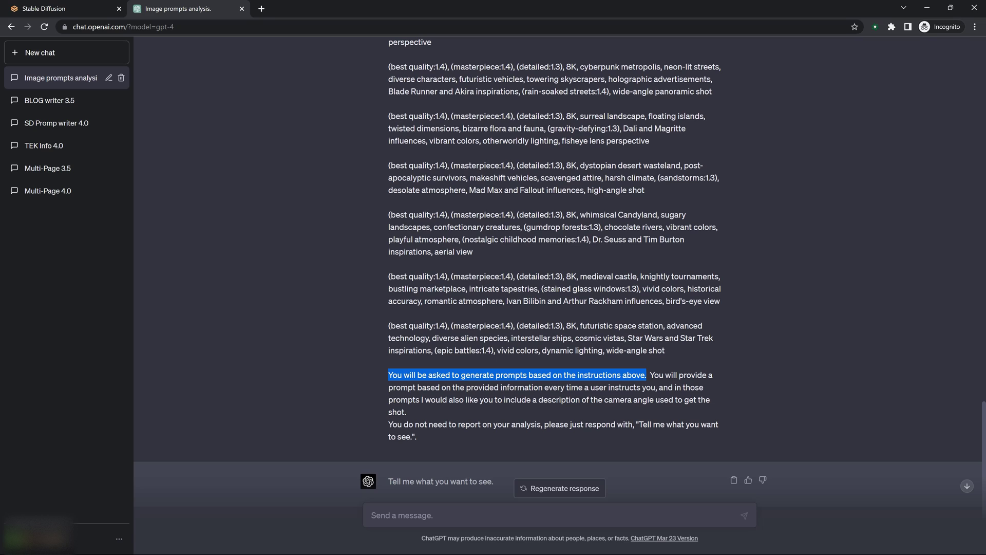
drag(407, 411, 388, 399)
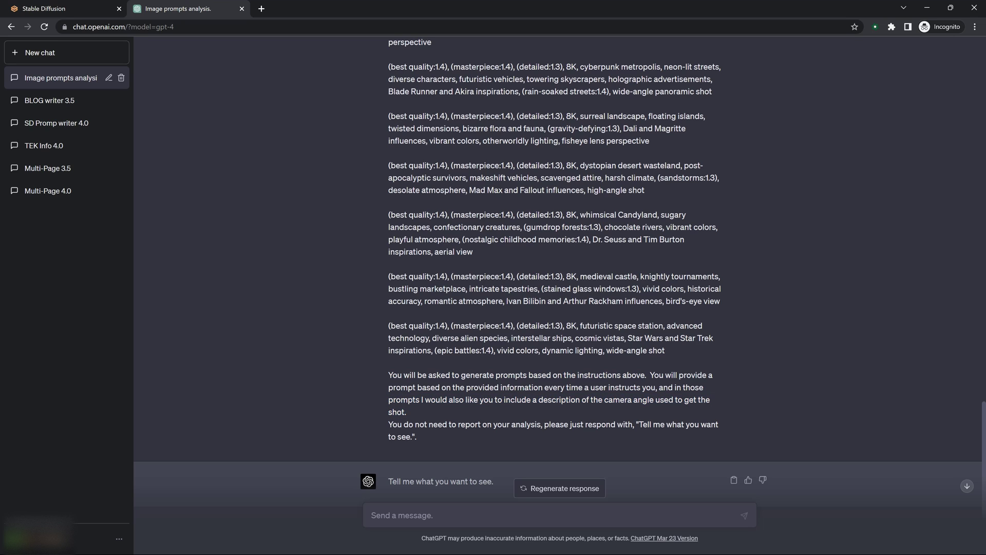
drag(417, 436, 389, 424)
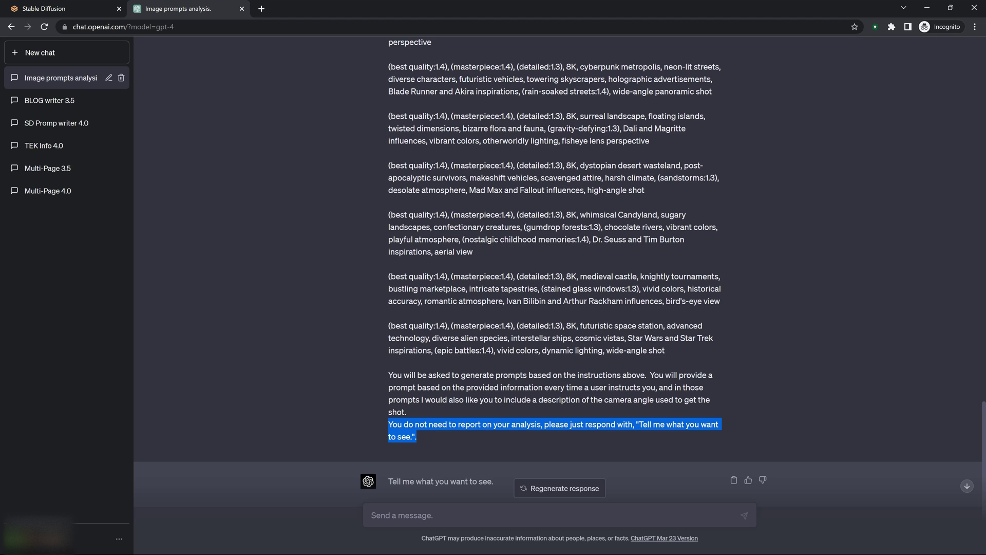
scroll(559, 257, down, 1)
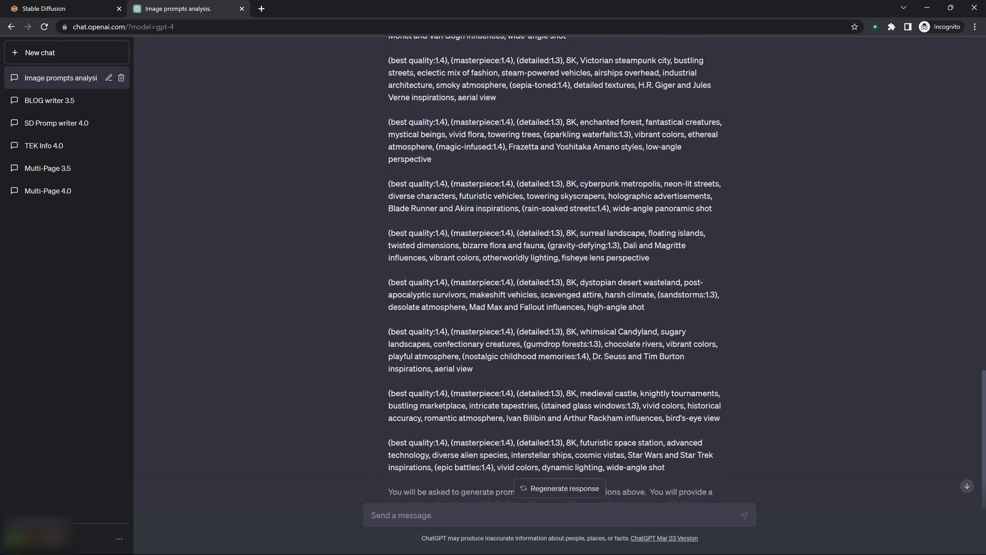
drag(494, 430, 388, 430)
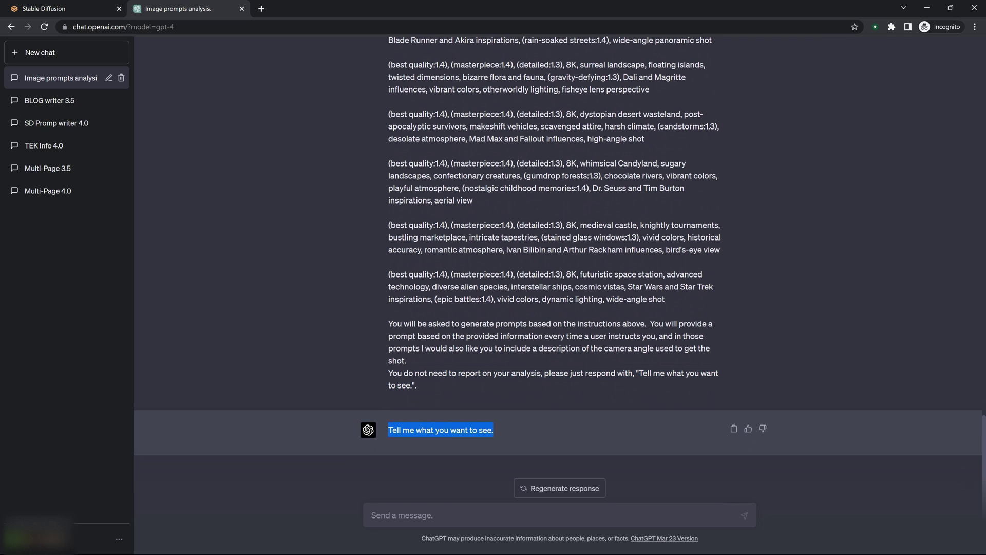
click(372, 514)
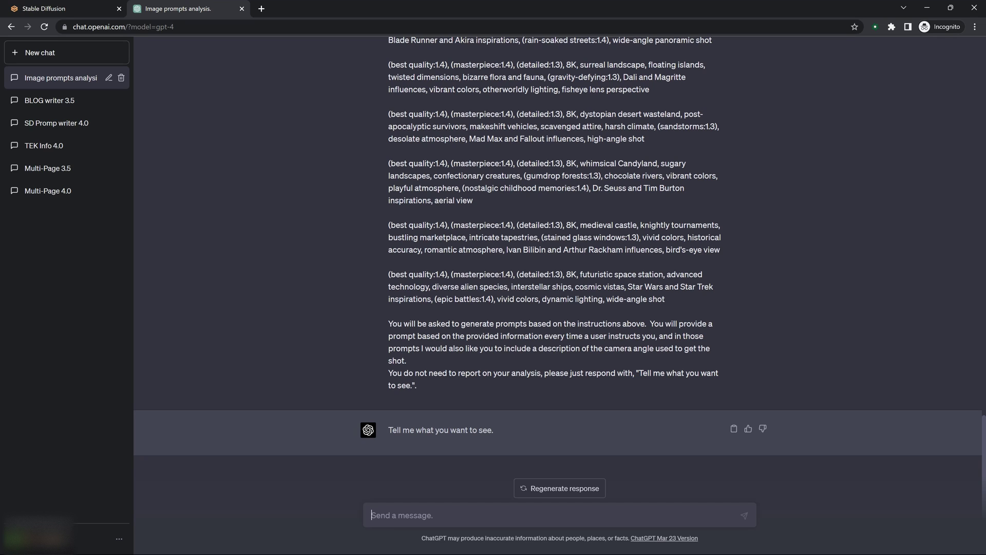
Step: Type a request for a scary, dark futuristic castle on a windy, dusty alien planet with foreign vegetation
text(future)
key(BackSpace)
key(BackSpace)
key(BackSpace)
text(uristic castle on)
key(BackSpace)
text(castle on an alien)
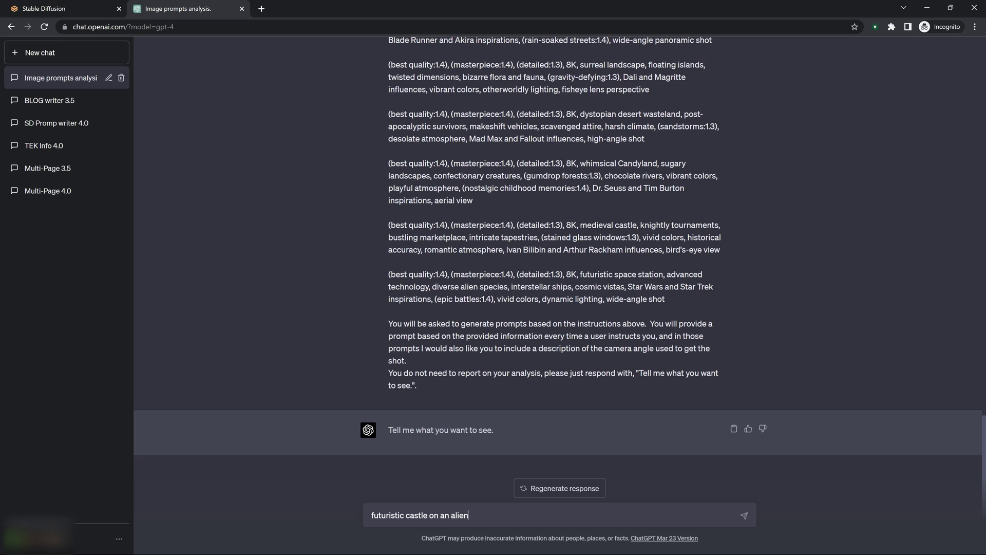
text( planet with a windy dusty atmosp)
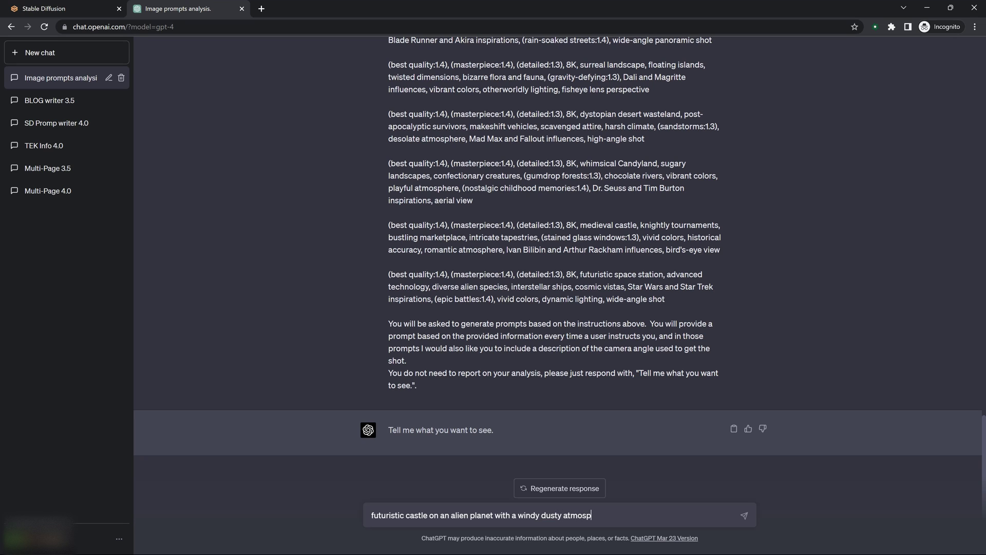
text(here,)
text(scary, dark,)
text(have)
text(a lot of)
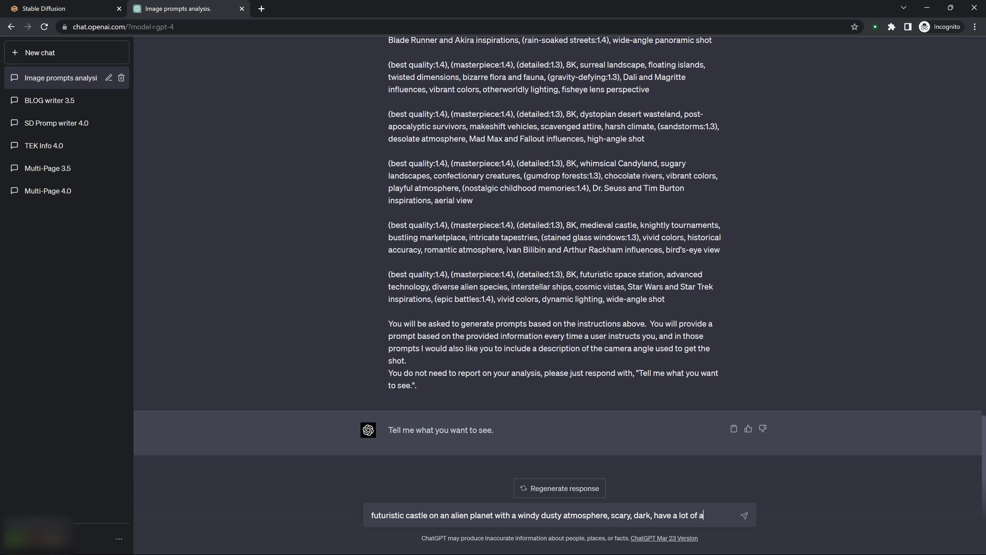
text( for)
text(eigh)
text( vegitation)
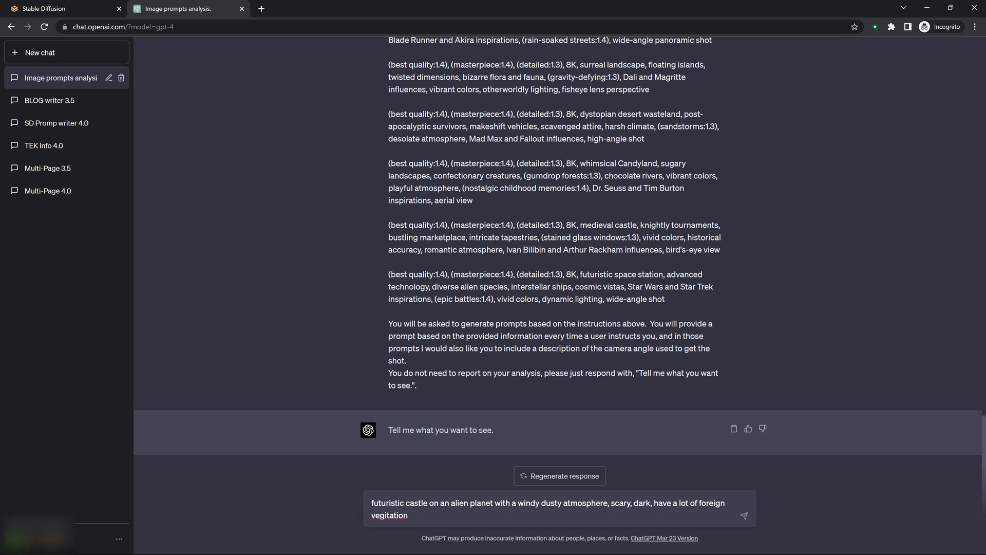
Step: Fix 'vegitation' to 'vegetation' using the spelling suggestion and send the request
right_click(389, 515)
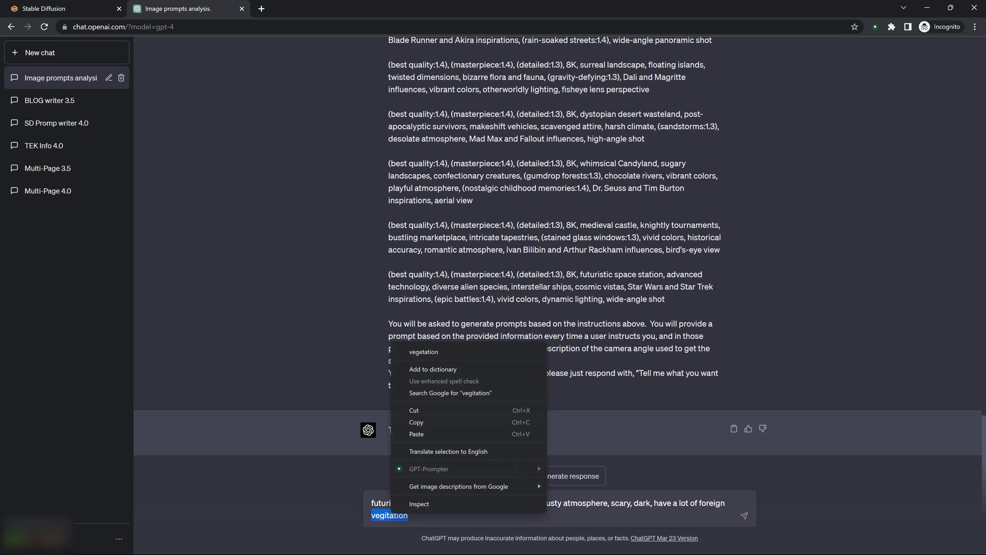
click(411, 351)
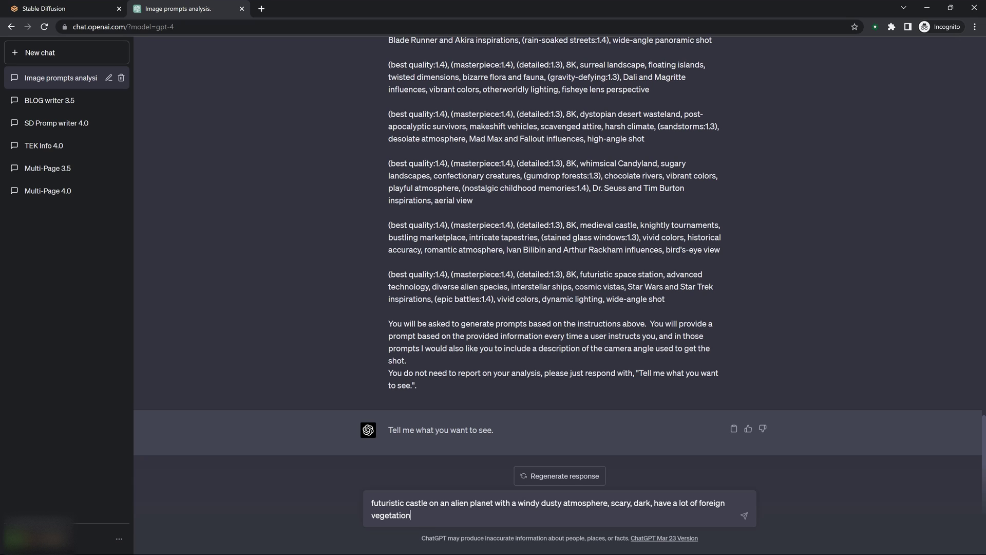
key(Return)
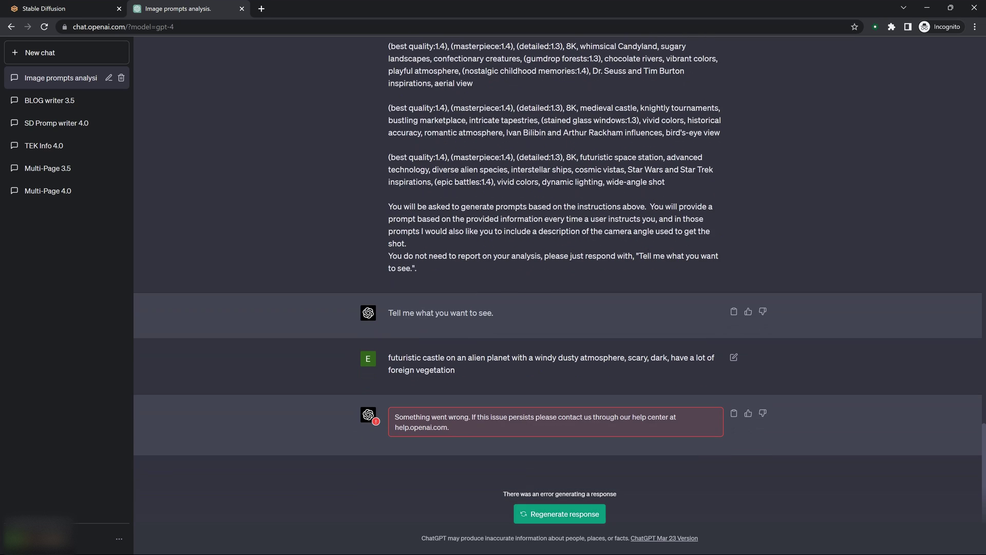
Step: Copy the failed castle request and resend it in the Image prompts analysis chat
drag(454, 370, 388, 357)
key(ctrl+c)
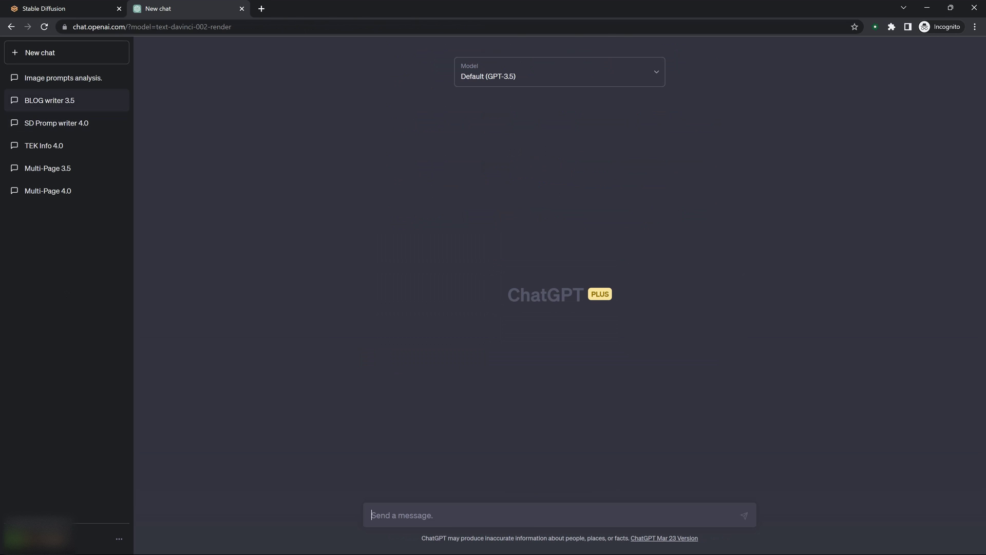
click(61, 77)
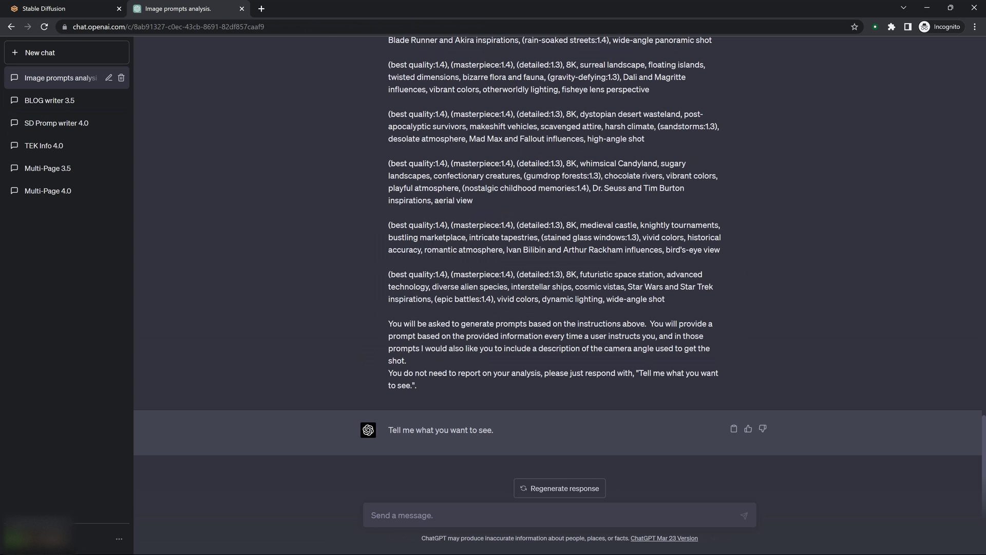
key(ctrl+v)
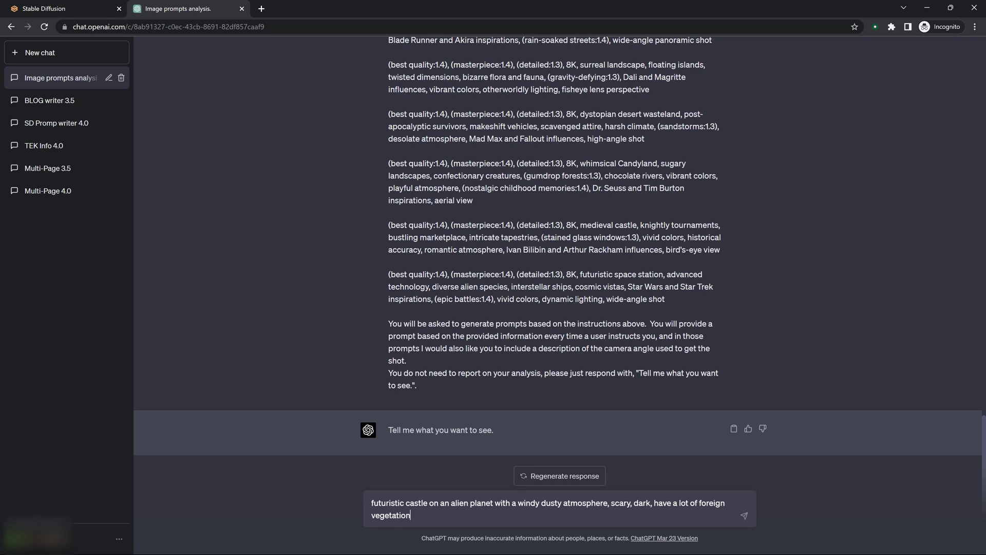
key(Return)
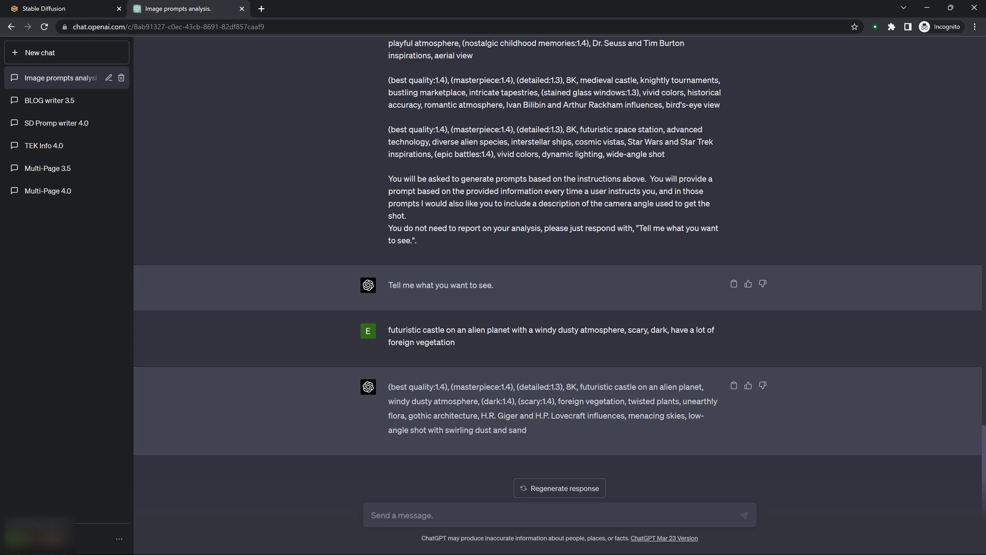
Step: Copy ChatGPT's weighted castle prompt and return to Stable Diffusion
drag(527, 430, 388, 387)
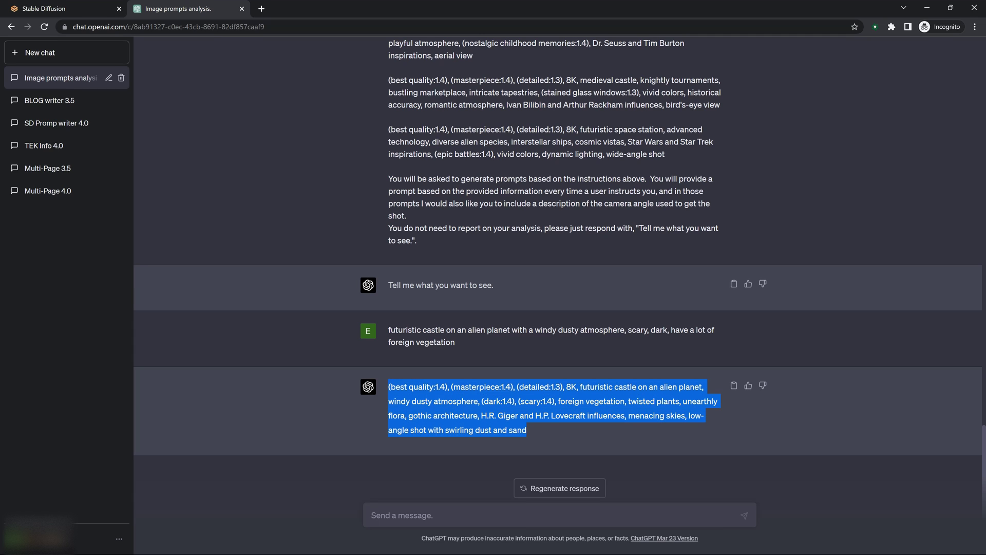
right_click(434, 398)
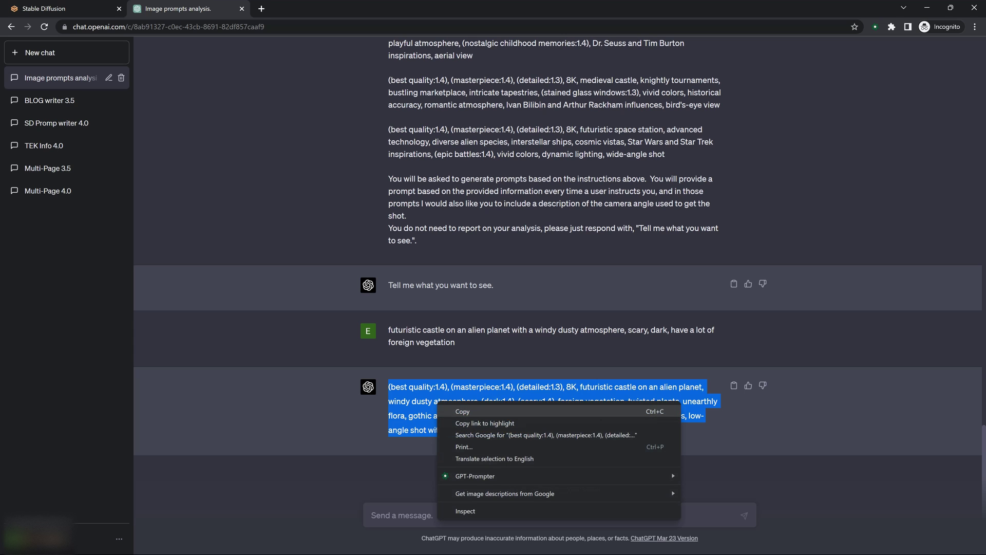
click(449, 410)
click(70, 10)
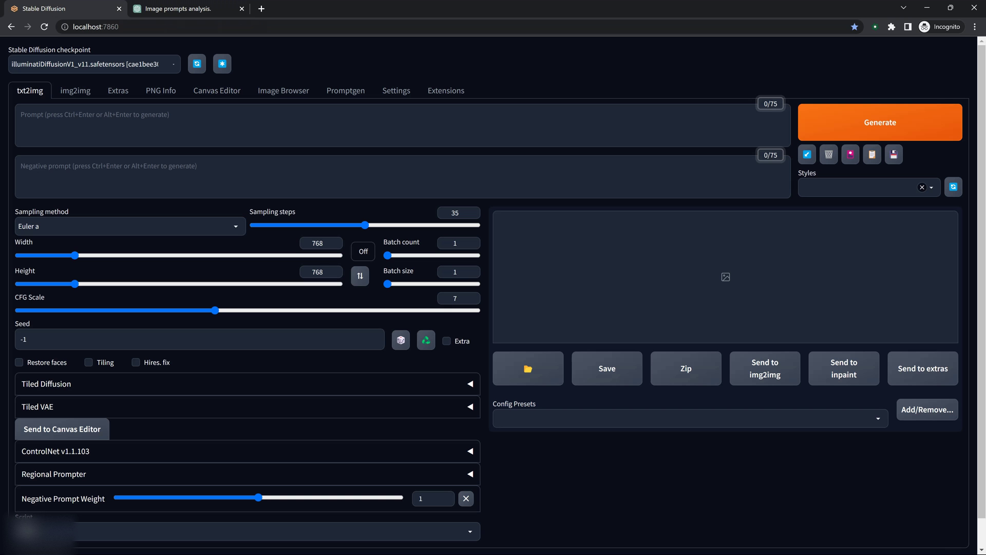
Step: Paste the ChatGPT castle prompt into the txt2img prompt box
click(21, 114)
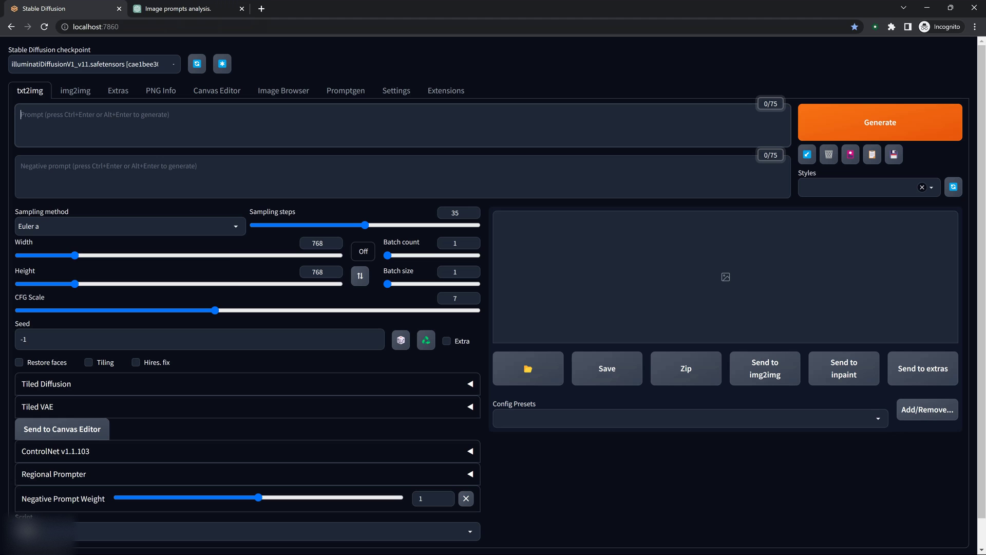
right_click(56, 117)
click(81, 195)
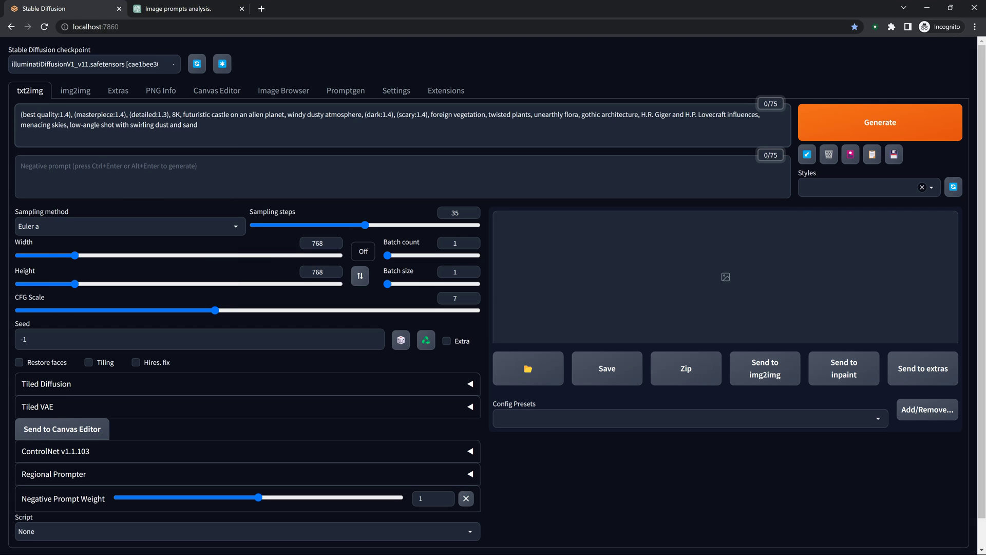
Step: Apply the Lighting, Prime Negative, Fantasy Scene and Landscapes and Cityscapes styles
click(858, 187)
click(827, 201)
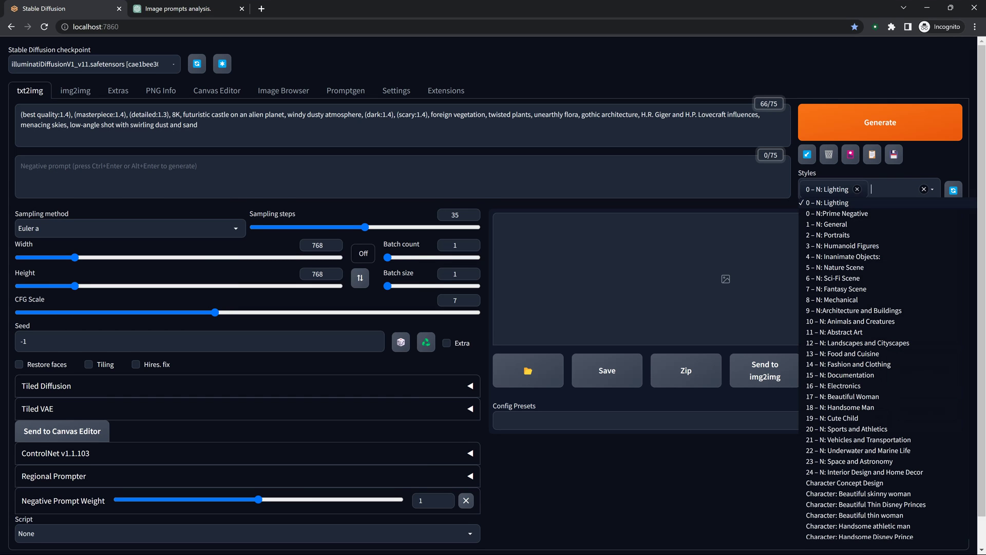
click(837, 213)
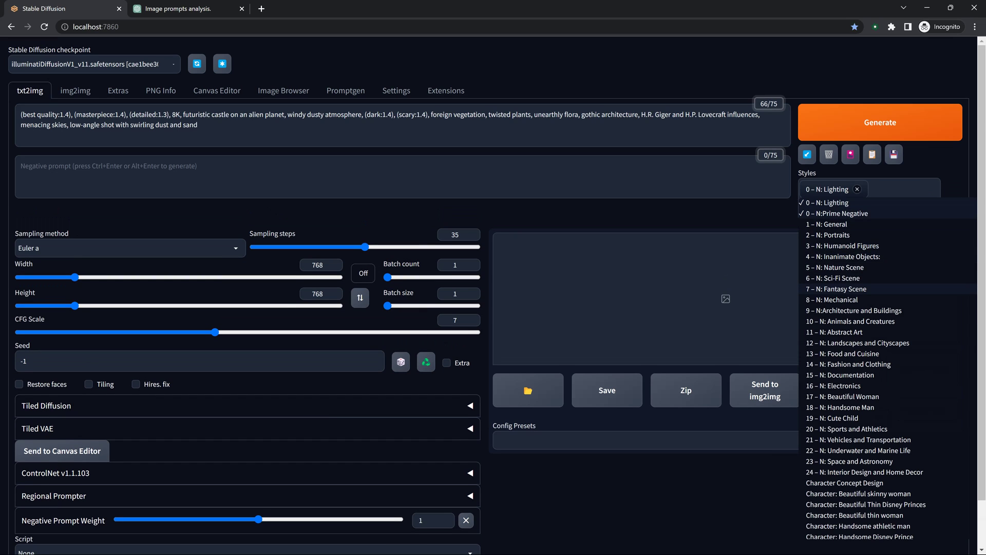
click(835, 289)
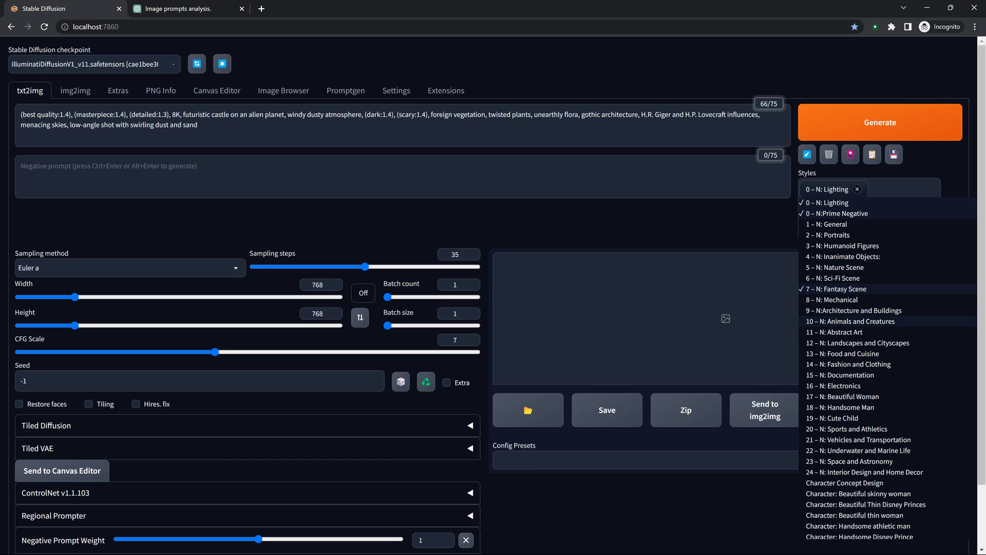
click(853, 342)
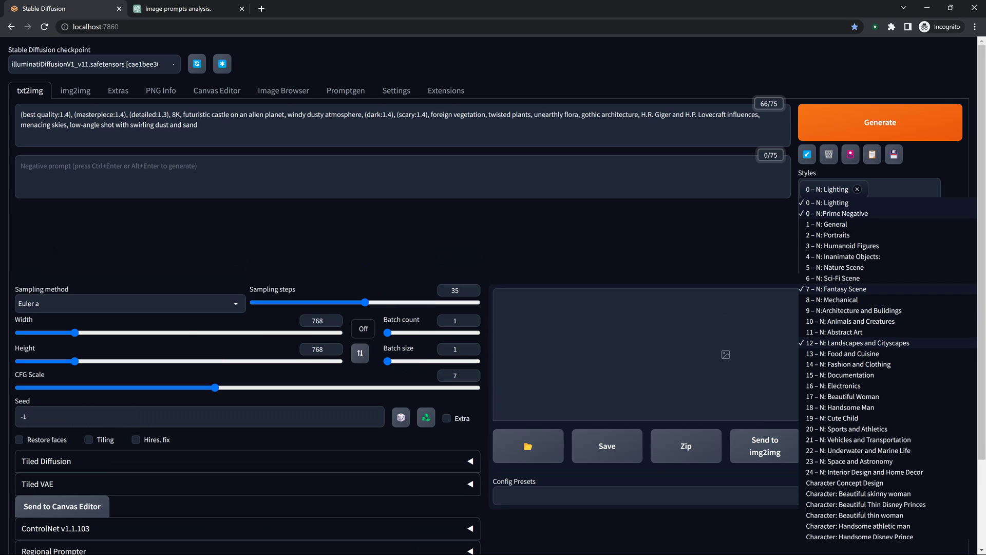
key(Escape)
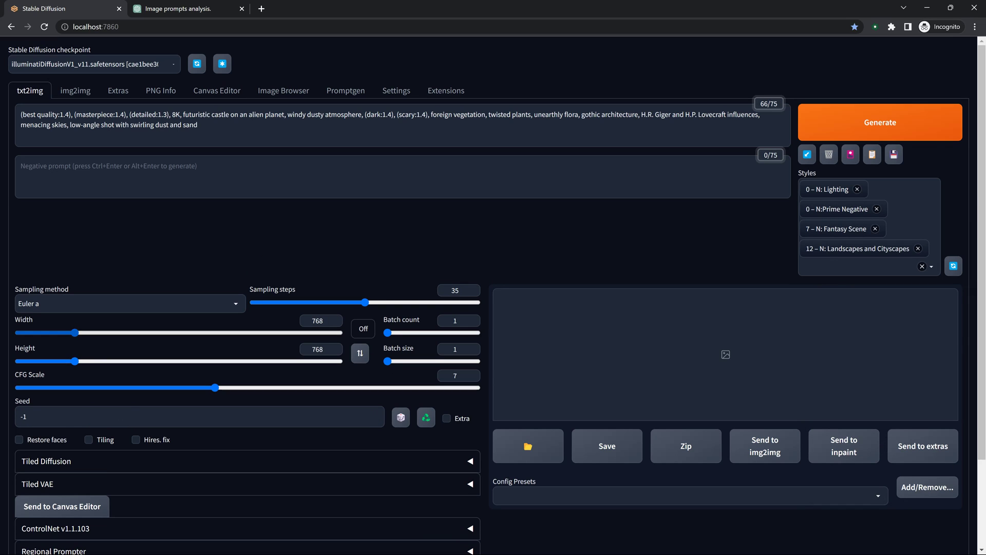
Step: Set the width to 1152 with a 16:9 aspect ratio, making the height 648
key(Right)
key(Right)
key(shift+Tab)
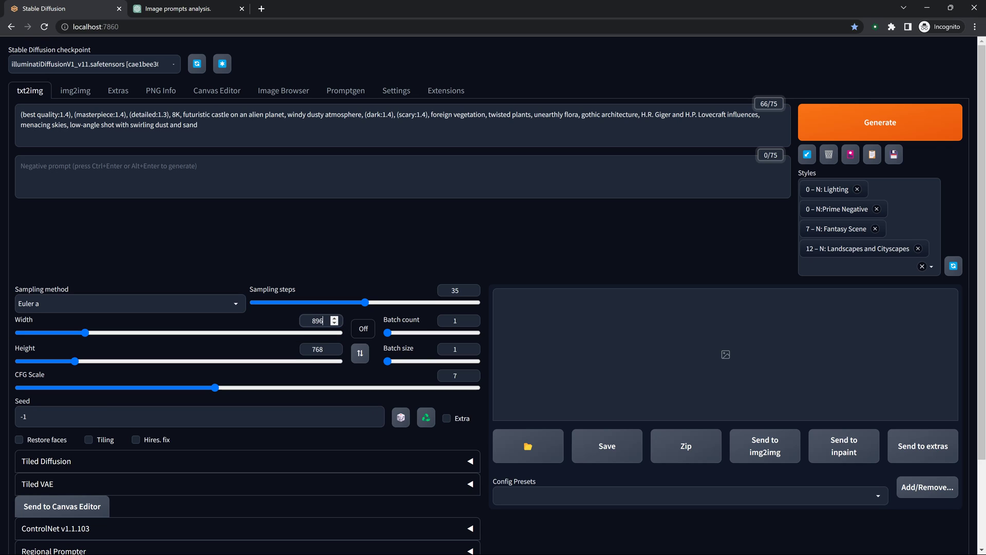
text(1152)
key(Tab)
key(alt+Down)
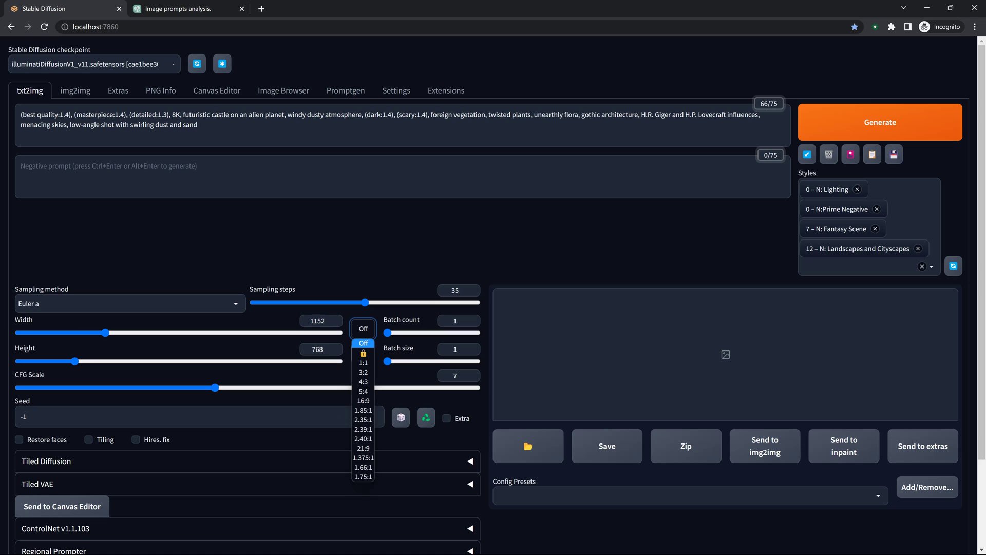
key(Down)
key(Down)
key(Down)
key(Down)
key(Down)
key(Down)
key(Return)
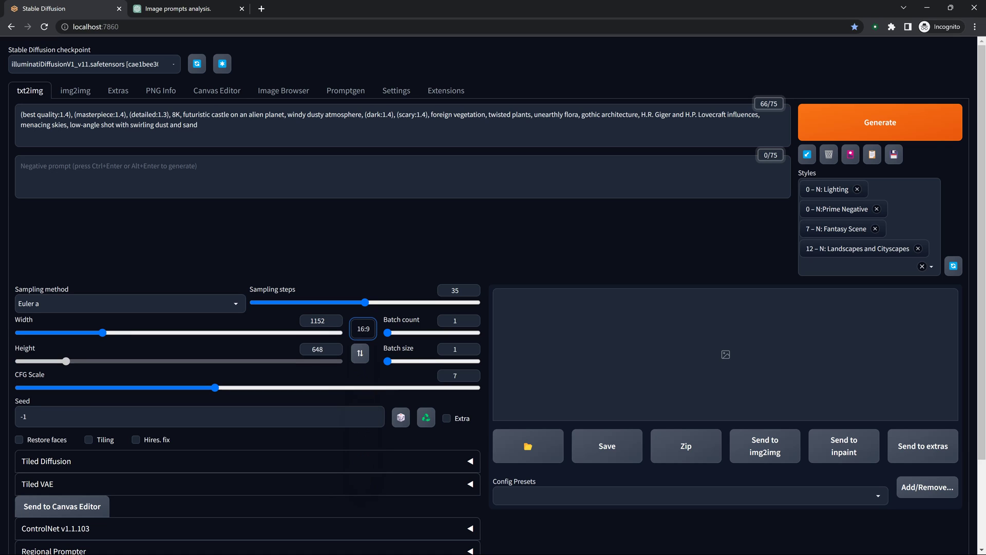
Step: Set CFG Scale to 9 and batch size to 4, then generate
click(215, 387)
key(Right)
key(Right)
key(Right)
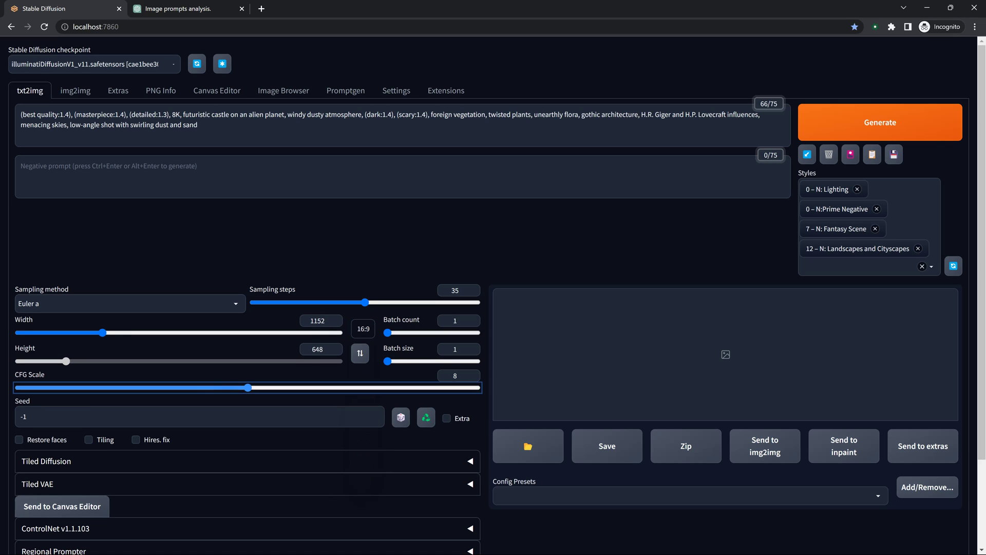
key(Right)
key(Left)
key(Right)
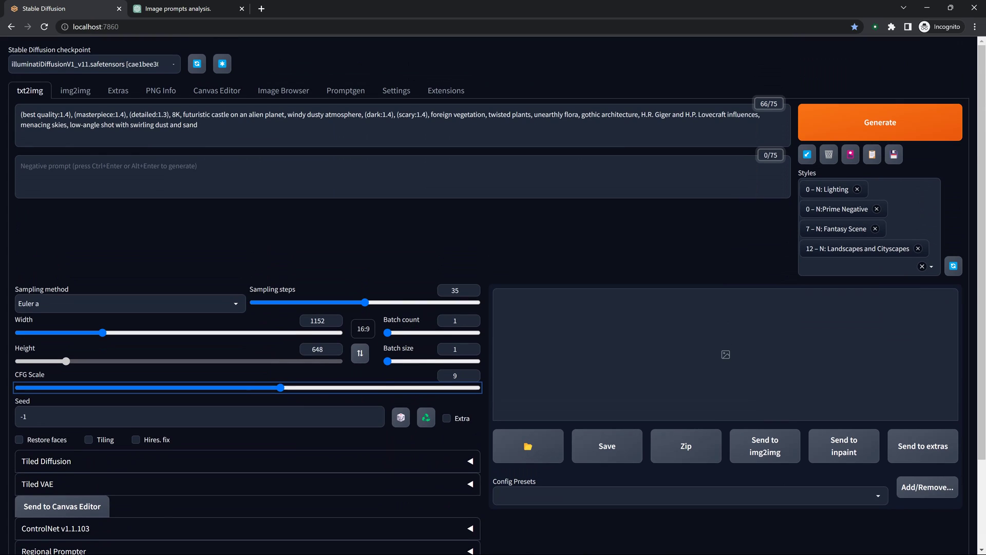
click(476, 361)
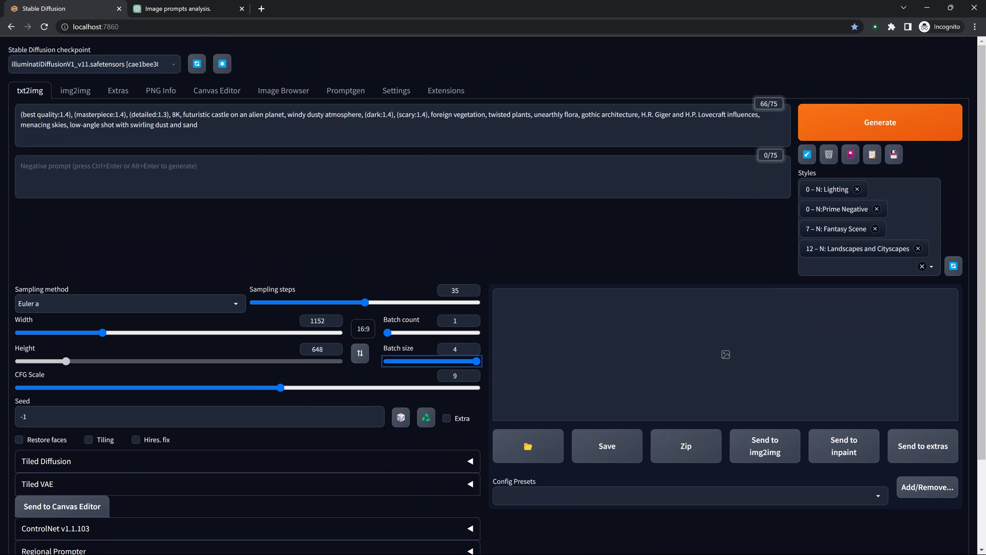
click(880, 122)
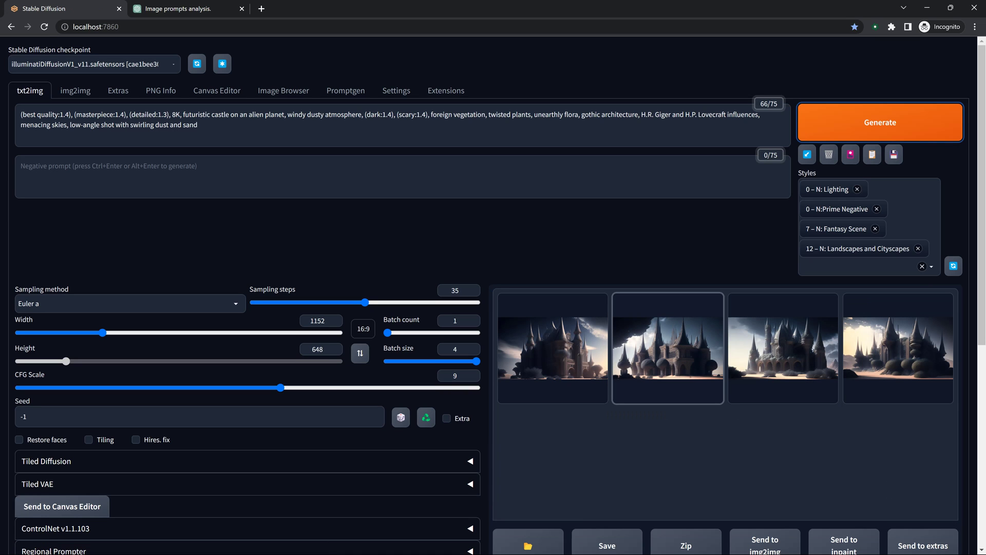
Step: Once the batch finishes, open the third castle image
click(782, 348)
Step: View the third and fourth castle images at full size
click(783, 360)
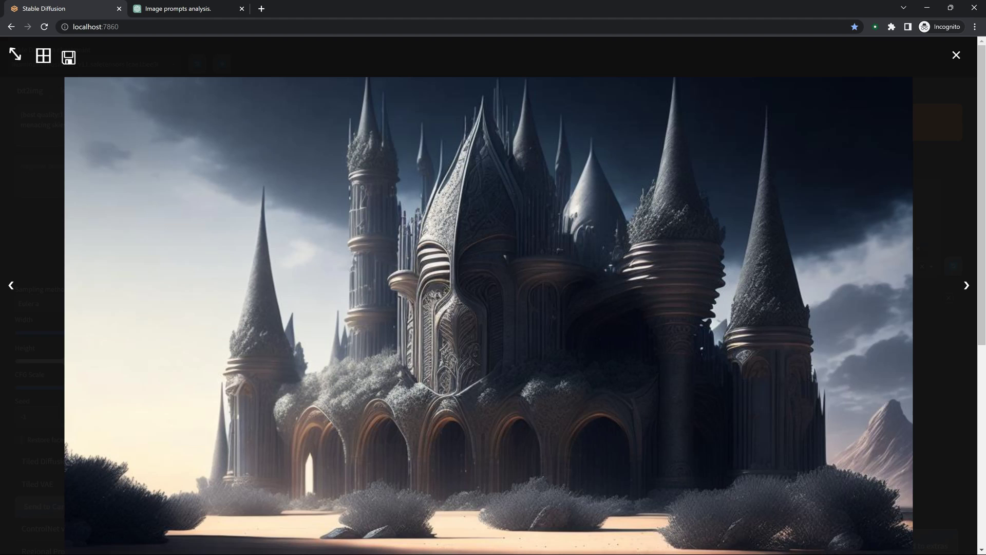
key(Escape)
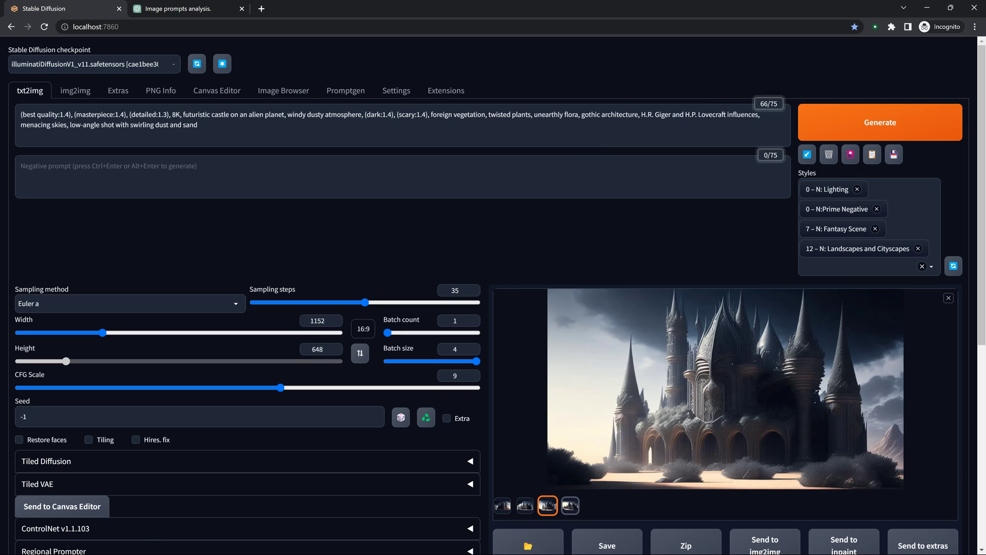
click(570, 505)
click(724, 389)
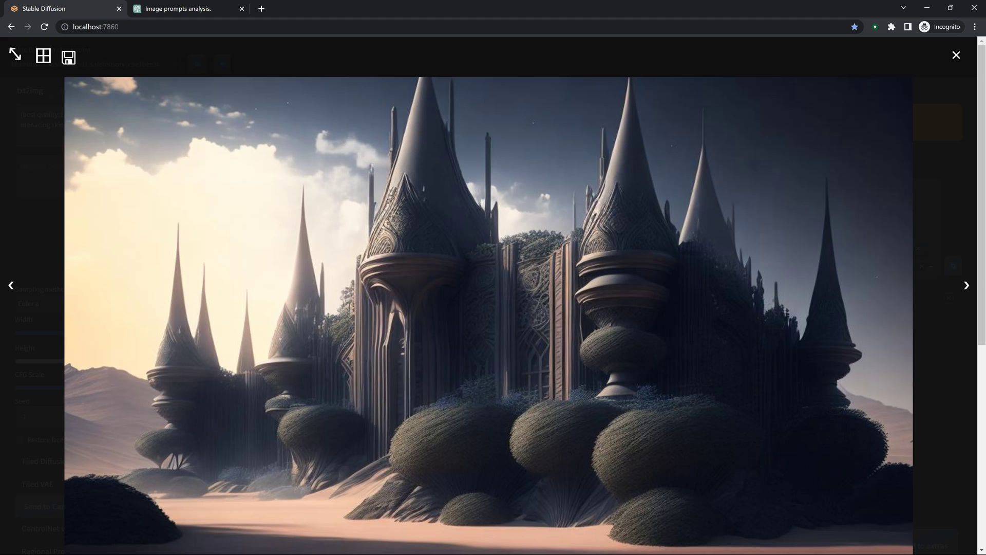
key(Escape)
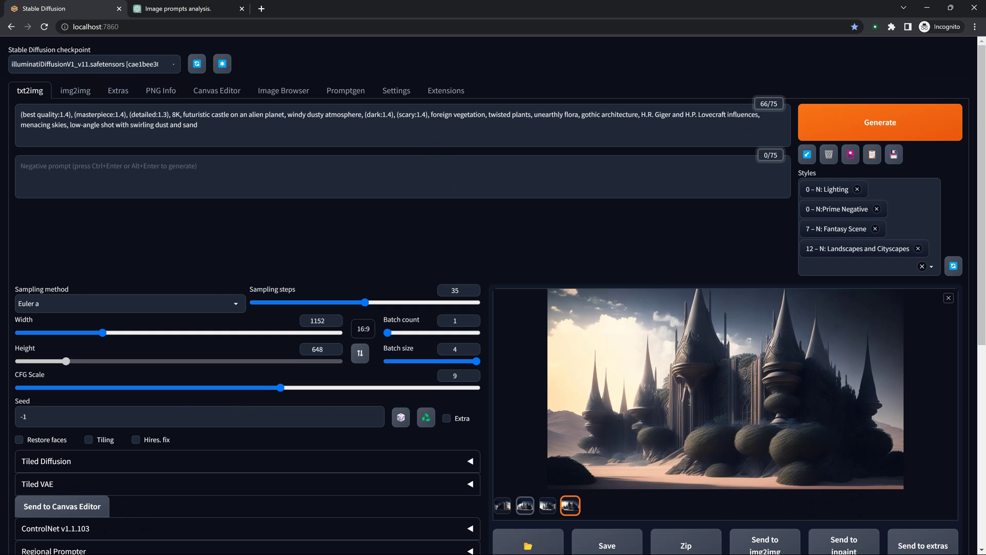
Step: View the earlier and first castle images at full size, then switch to ChatGPT
click(525, 505)
click(724, 389)
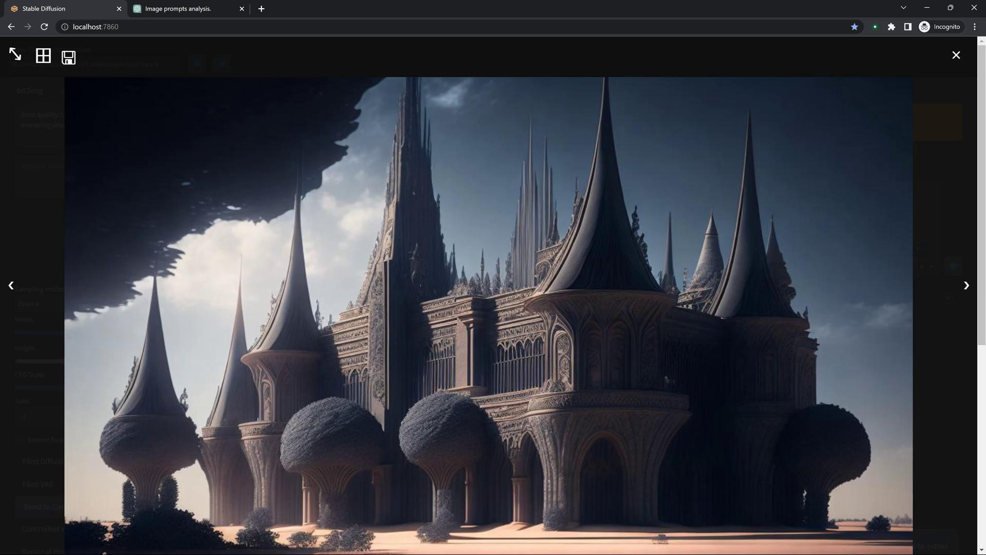
key(Escape)
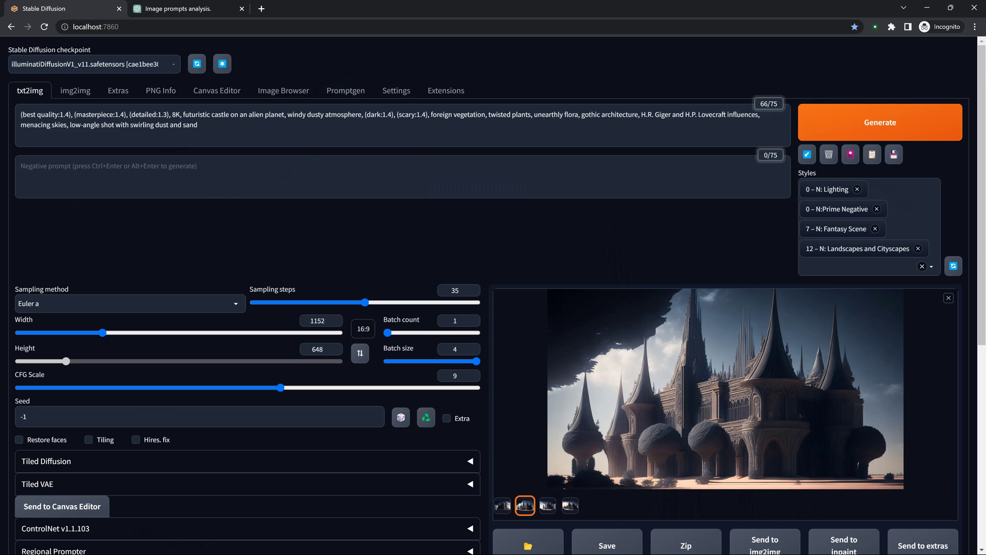
click(502, 505)
click(724, 388)
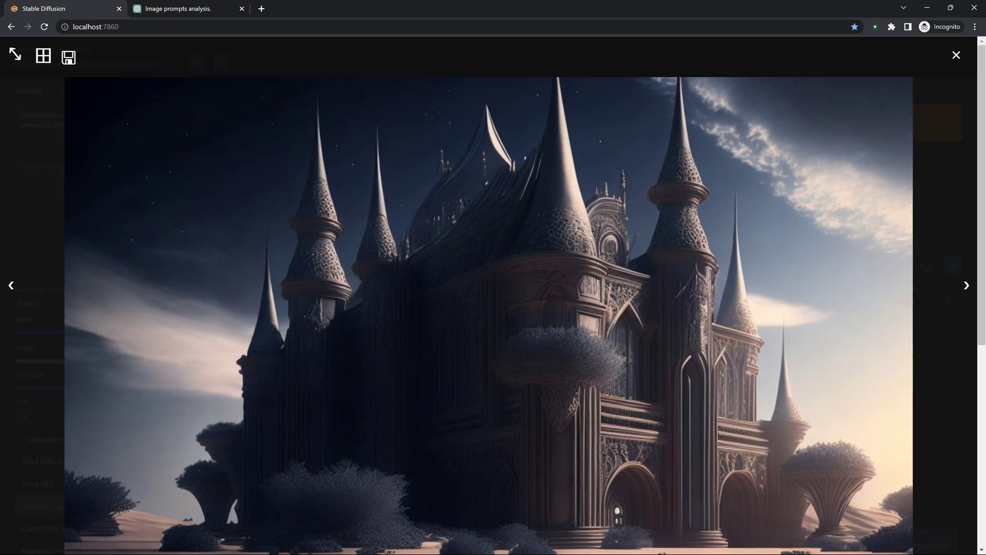
key(Escape)
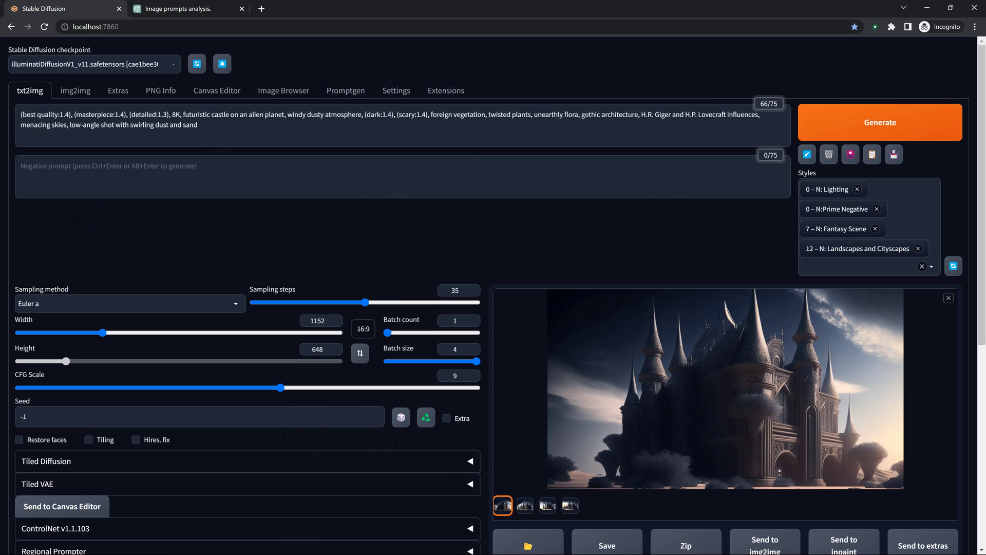
key(ctrl+Tab)
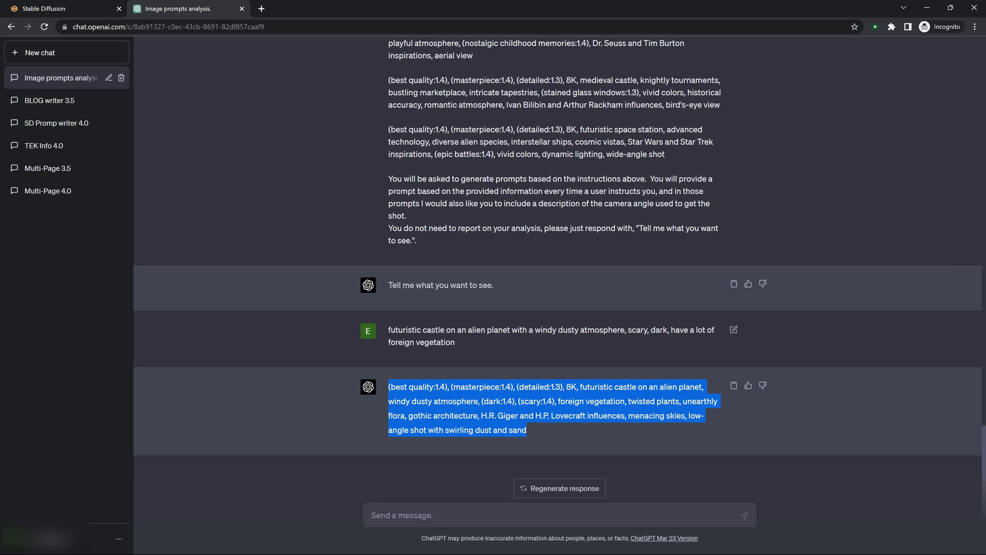
Step: Edit the castle request to begin with 'high quality, very detailed, long prompt of a'
click(734, 329)
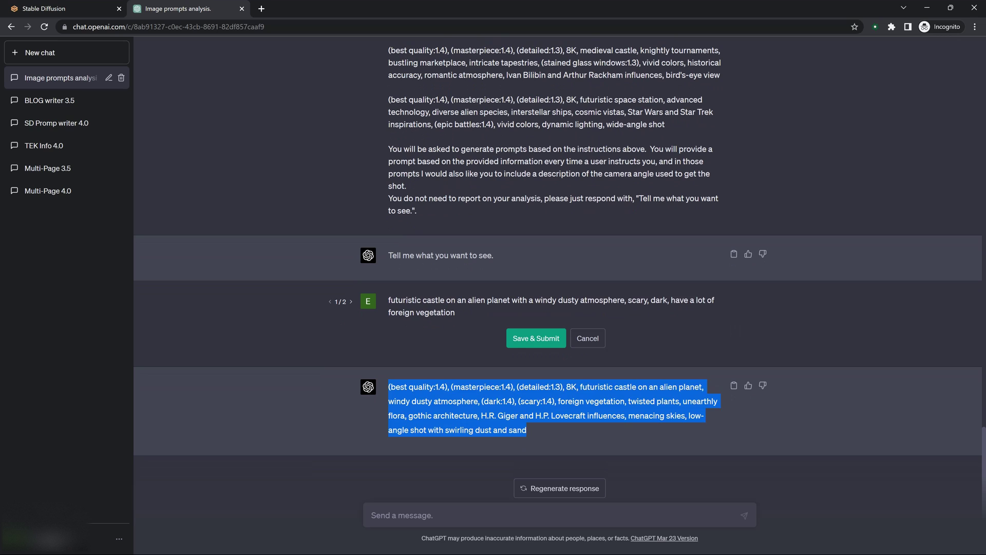
drag(455, 312, 388, 300)
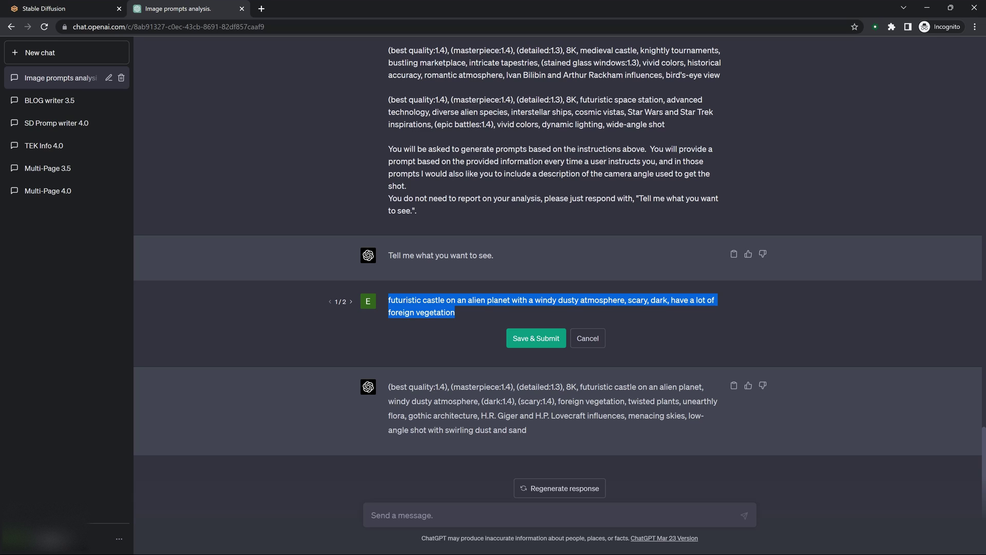
click(388, 299)
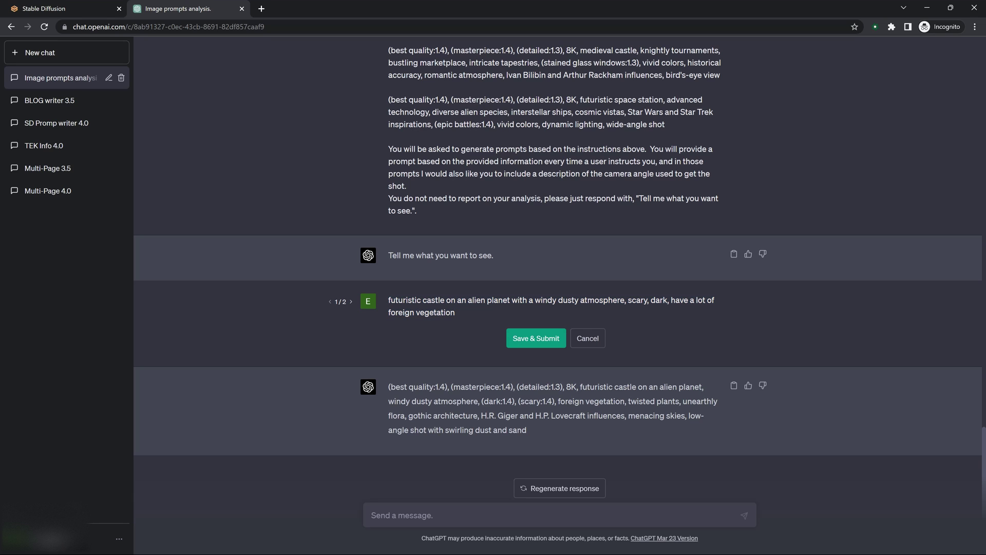
text(high quality)
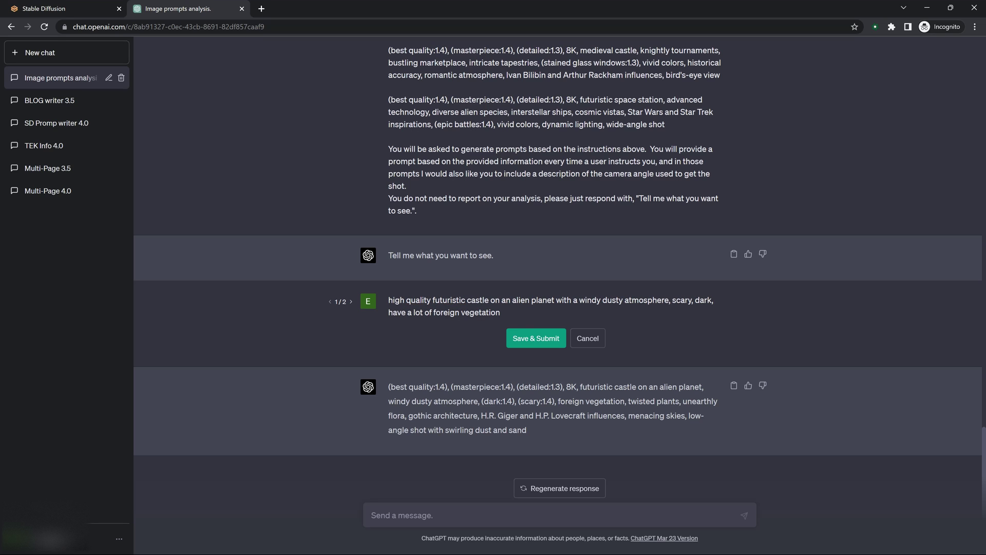
key(BackSpace)
text(, very detai)
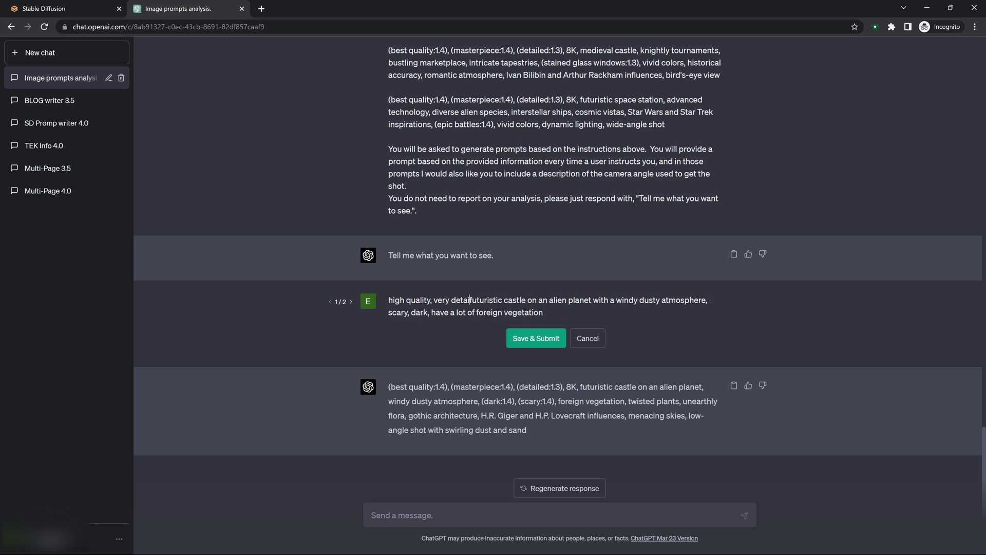
text(led, long p)
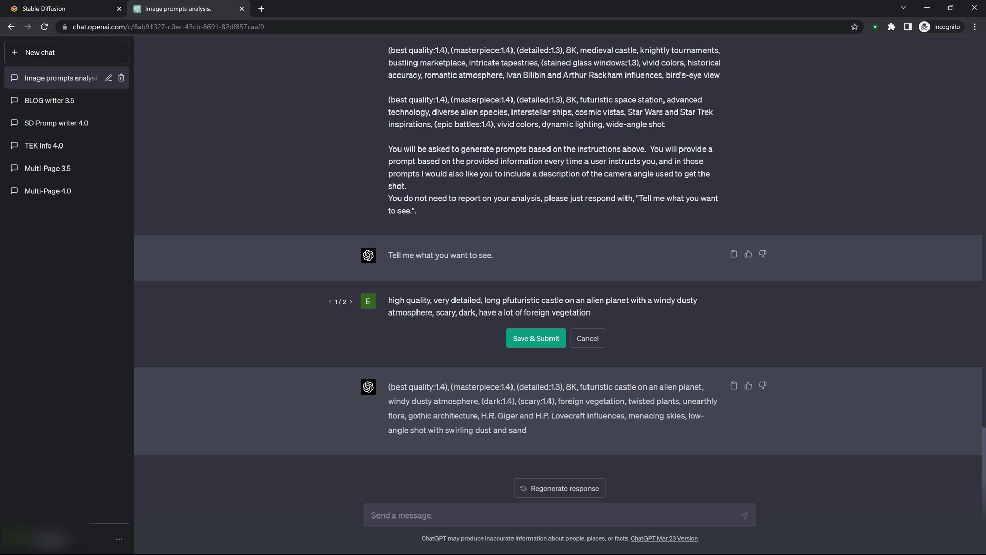
text(rompt of a)
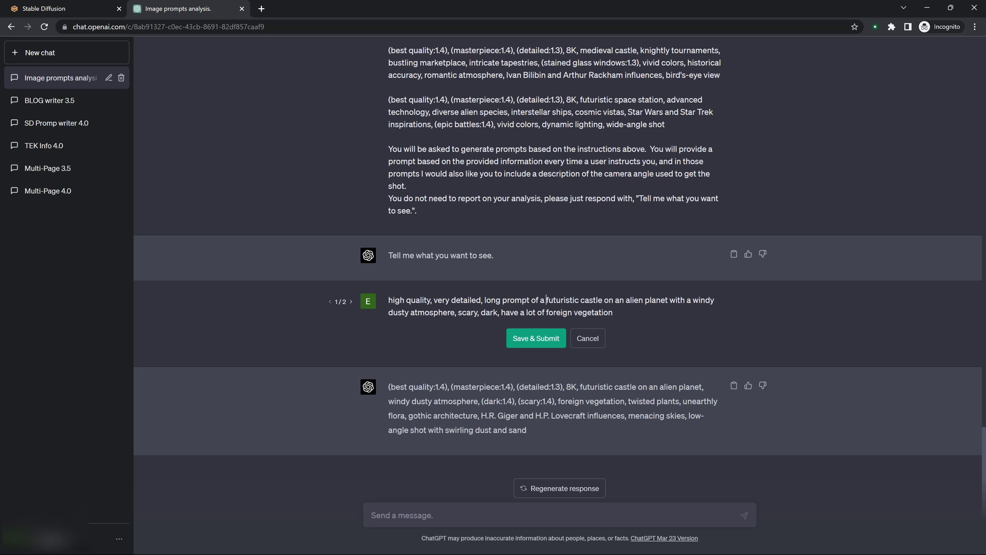
Step: Replace 'foreign vegetation' with 'alien trees and plants' and submit the edited request
double_click(593, 313)
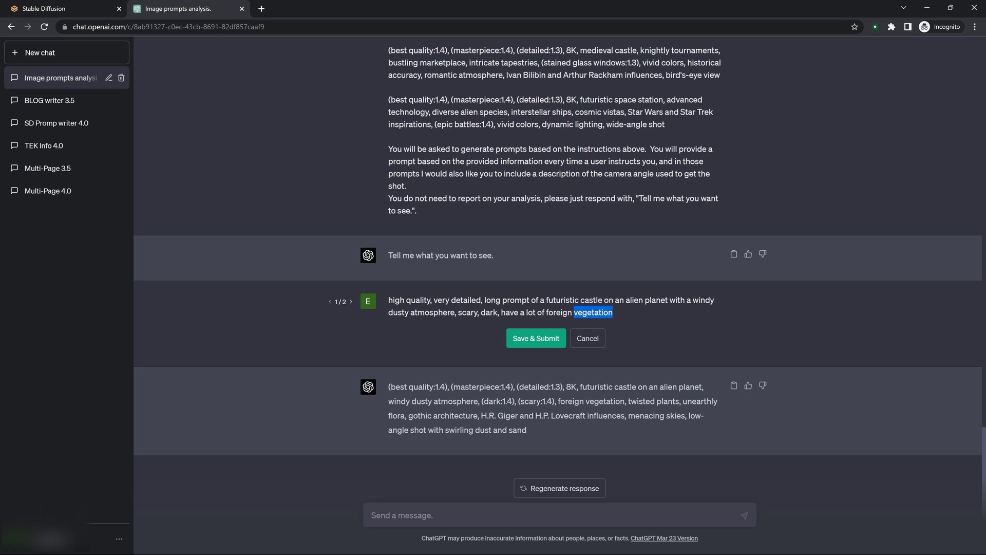
key(BackSpace)
key(BackSpace)
key(BackSpace)
key(BackSpace)
key(BackSpace)
key(BackSpace)
key(BackSpace)
key(BackSpace)
key(BackSpace)
text(a)
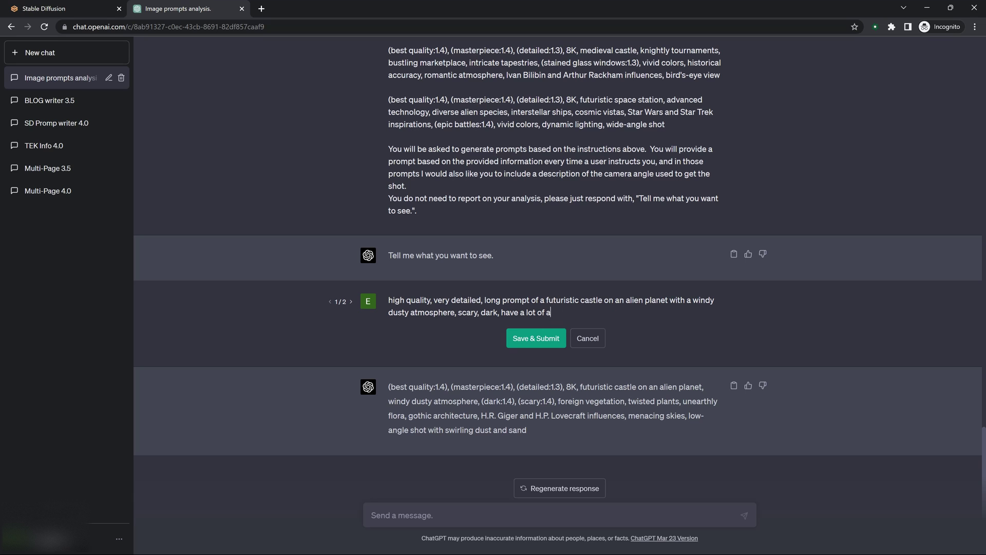
text(lien trees and plants)
drag(531, 299, 388, 300)
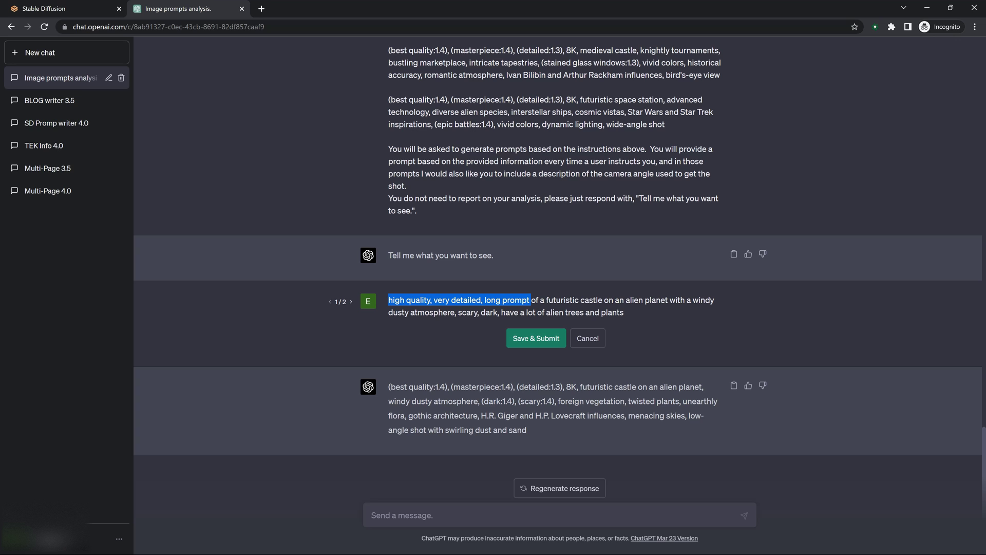
click(536, 337)
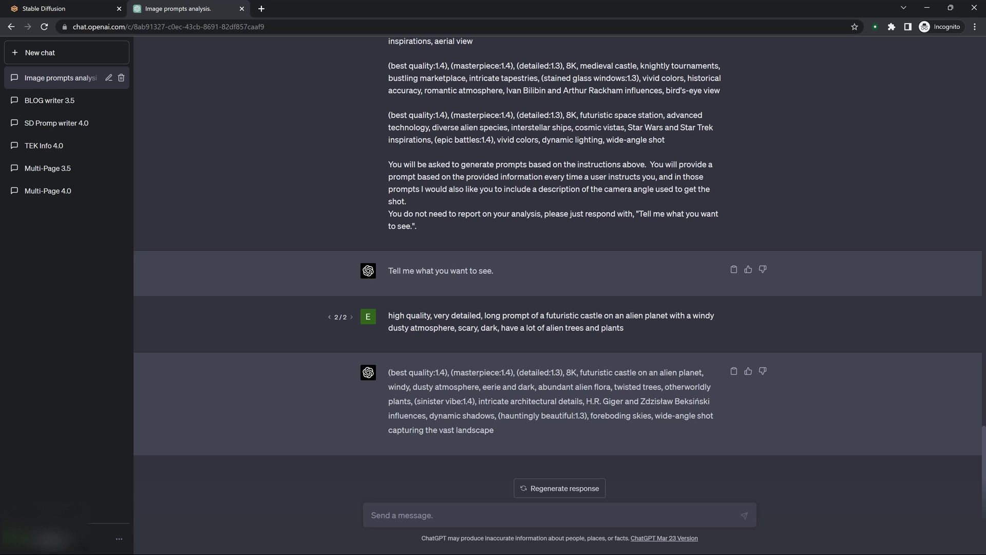
Step: Grab ChatGPT's new sinister castle prompt and go back to Stable Diffusion
mouse_move(494, 430)
mouse_down()
mouse_move(452, 401)
mouse_move(388, 387)
mouse_move(386, 372)
mouse_move(406, 373)
mouse_move(419, 416)
mouse_move(495, 430)
mouse_up()
key(ctrl+c)
click(391, 372)
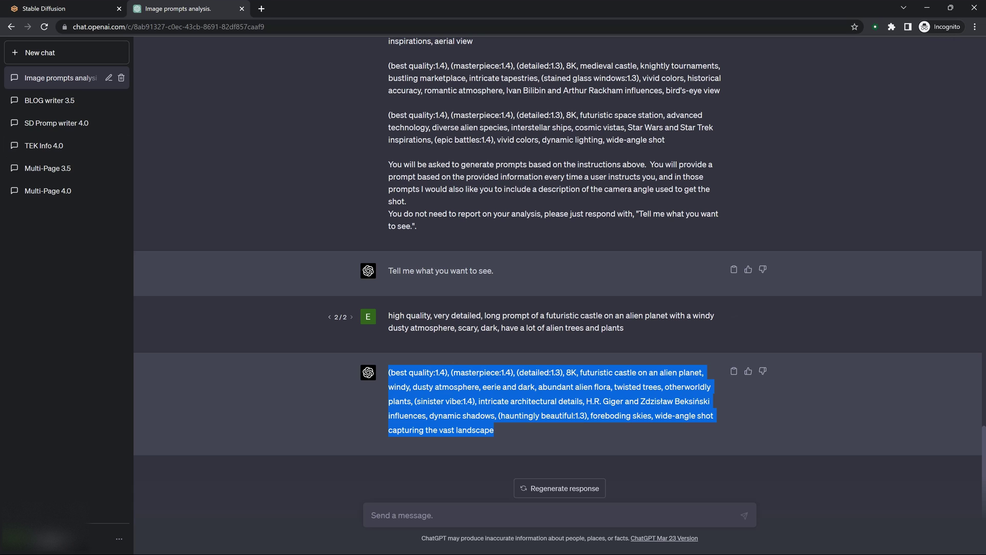
click(47, 8)
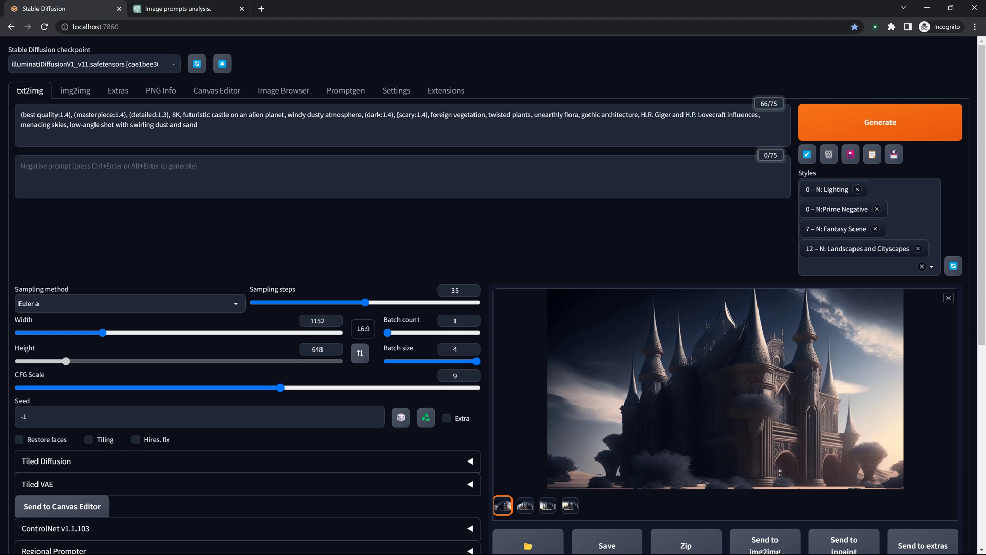
Step: Replace the positive prompt with the new castle prompt and generate
key(ctrl+a)
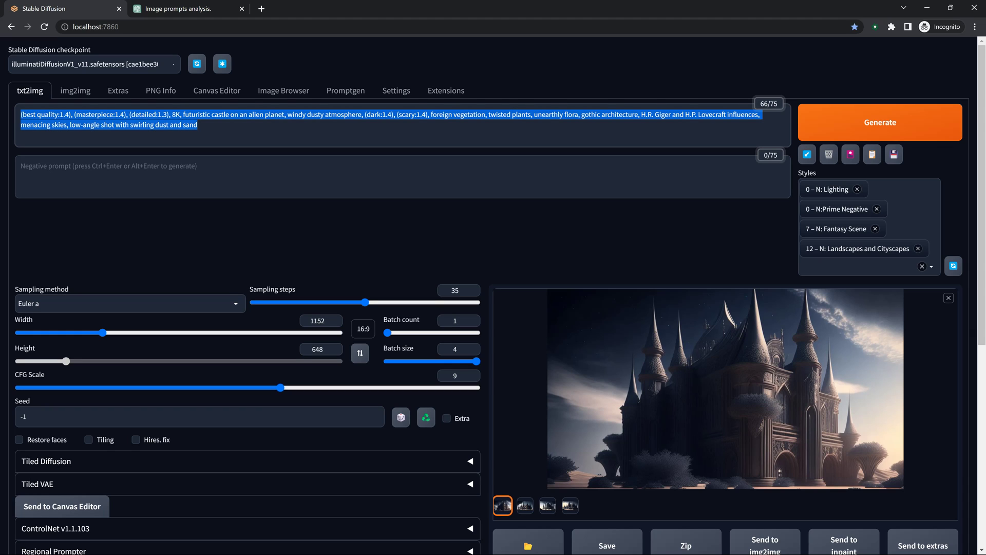
key(ctrl+v)
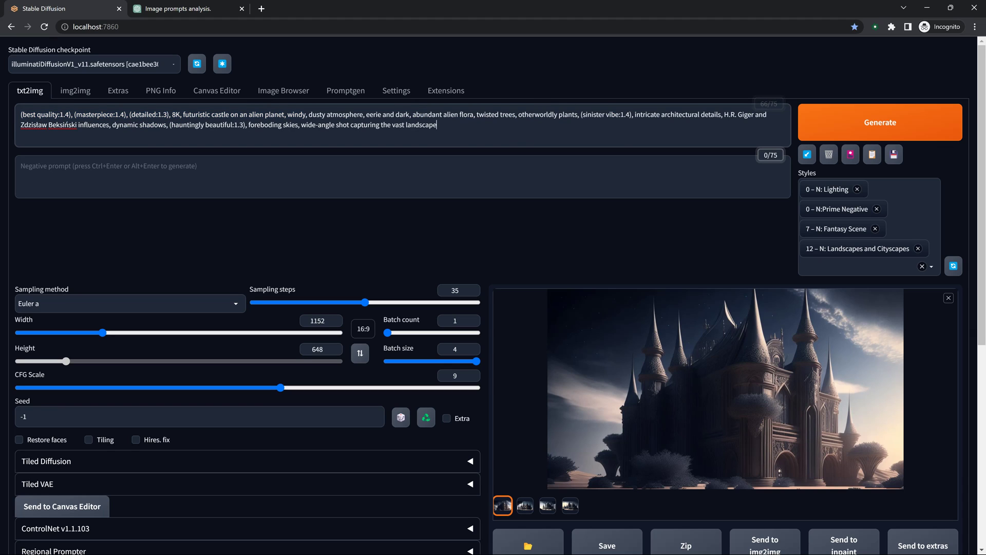
key(ctrl+Return)
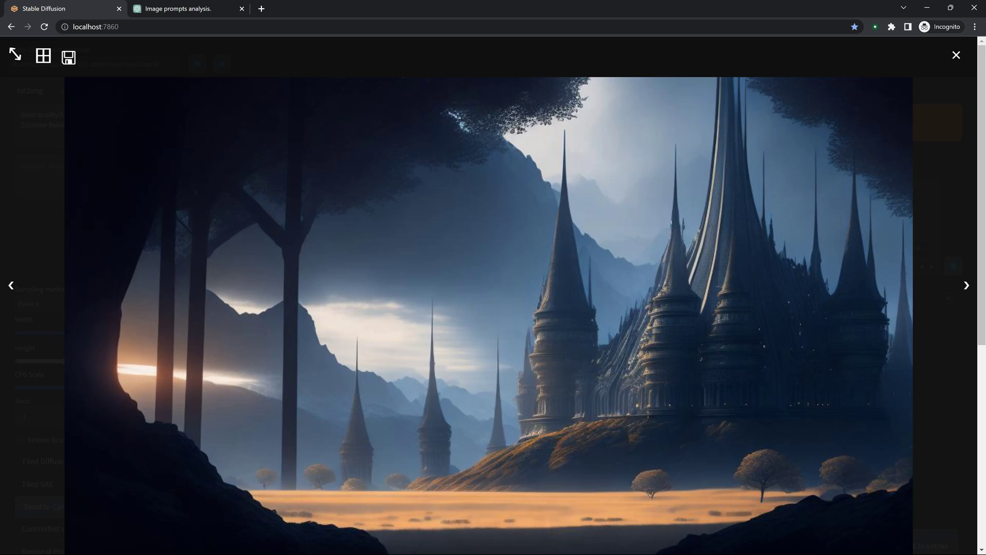
Step: Review the new castle images full size, including the blue castle and moons, then return to ChatGPT
click(966, 285)
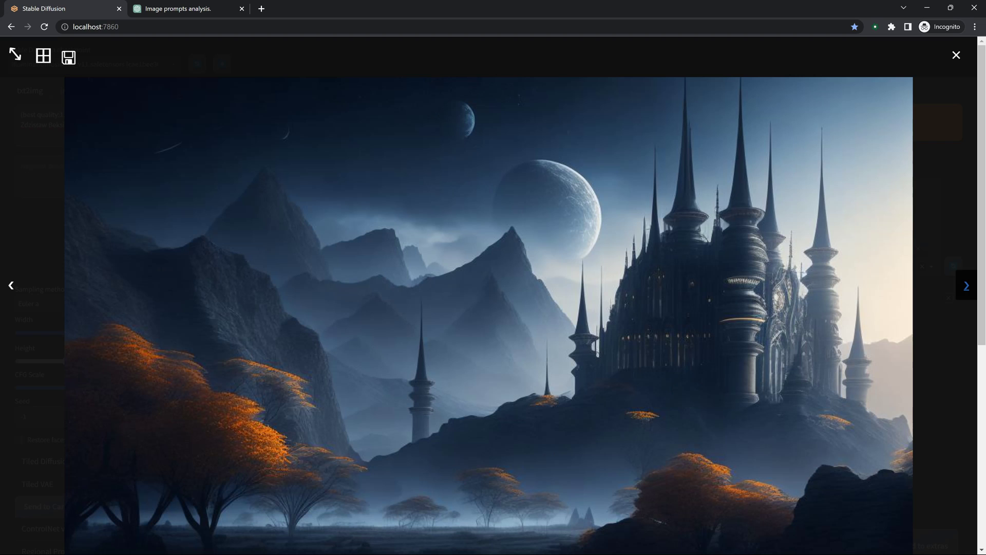
key(Escape)
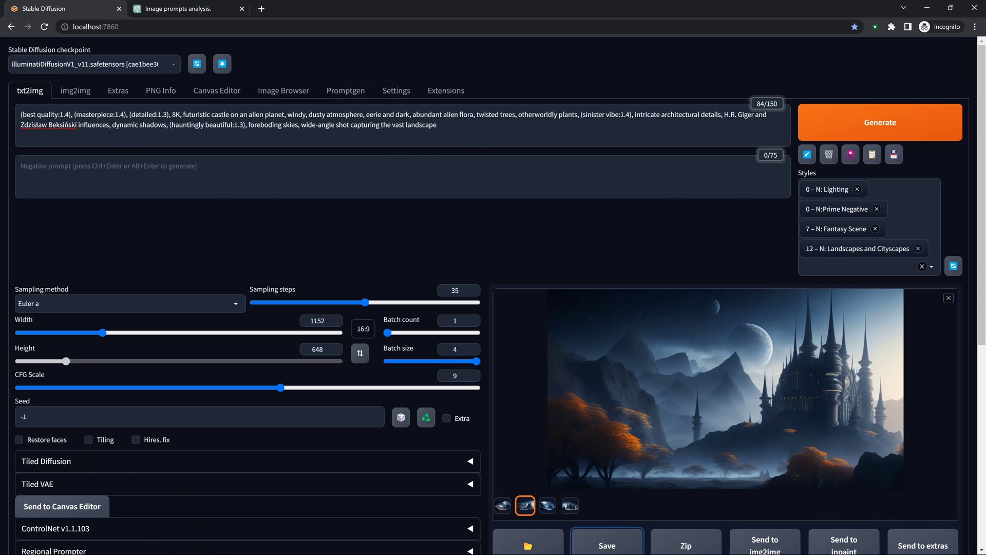
click(547, 505)
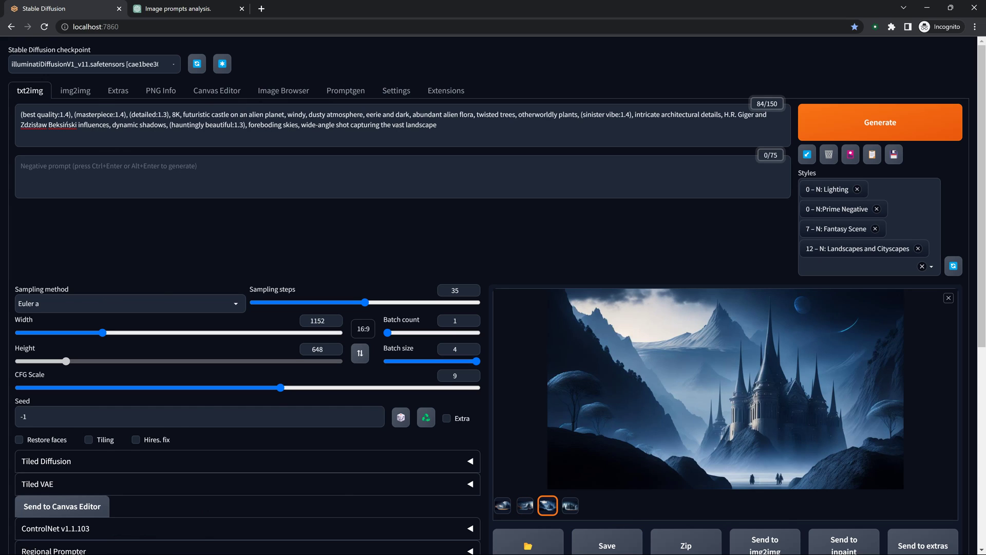
click(725, 389)
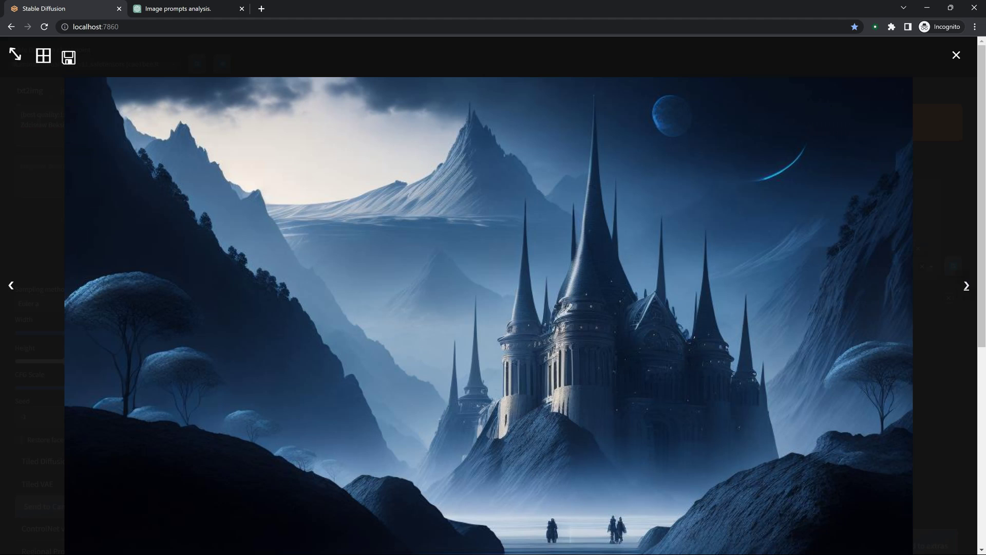
click(966, 286)
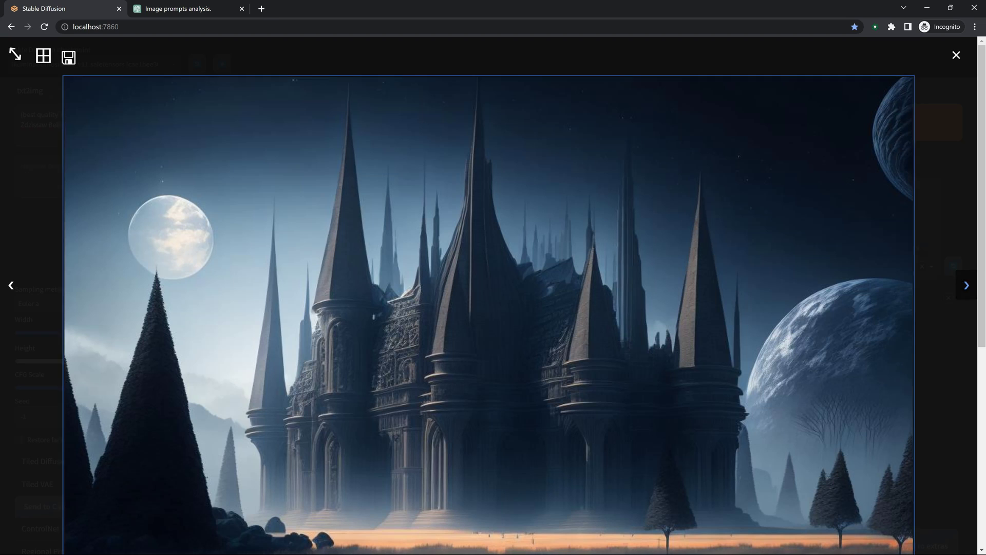
key(Escape)
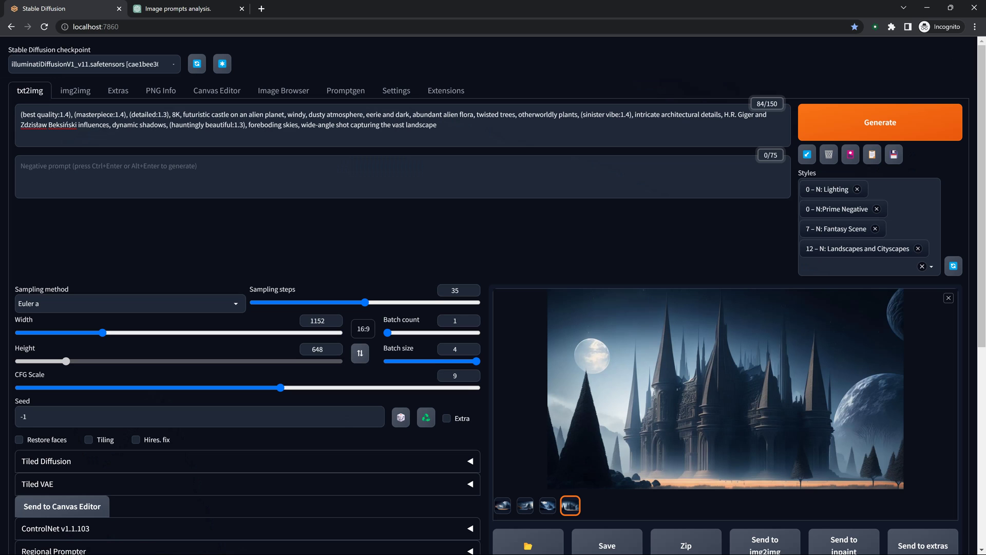
key(ctrl+Tab)
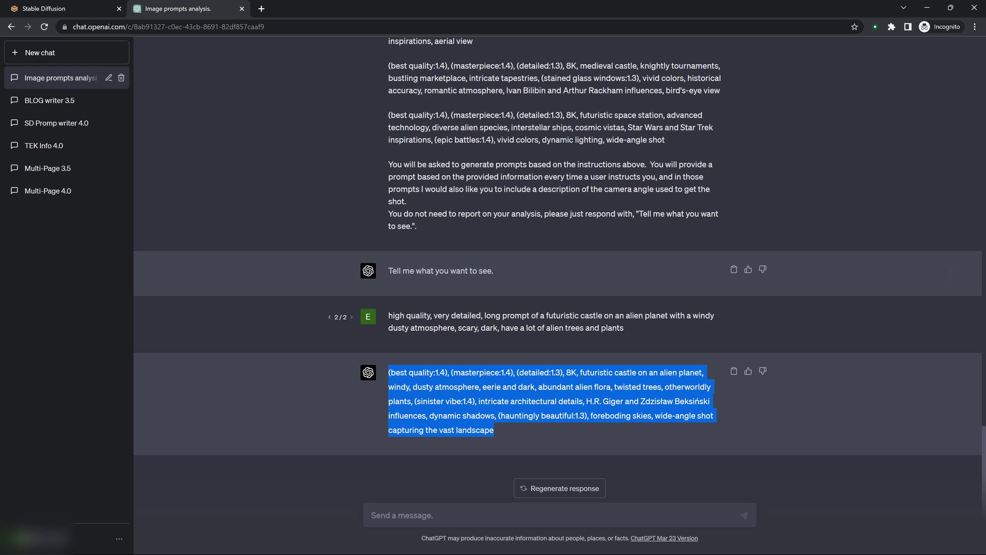
Step: Edit the castle request to ask for '5' prompts 'with a fantasy feel to the whole image' and resubmit
click(734, 315)
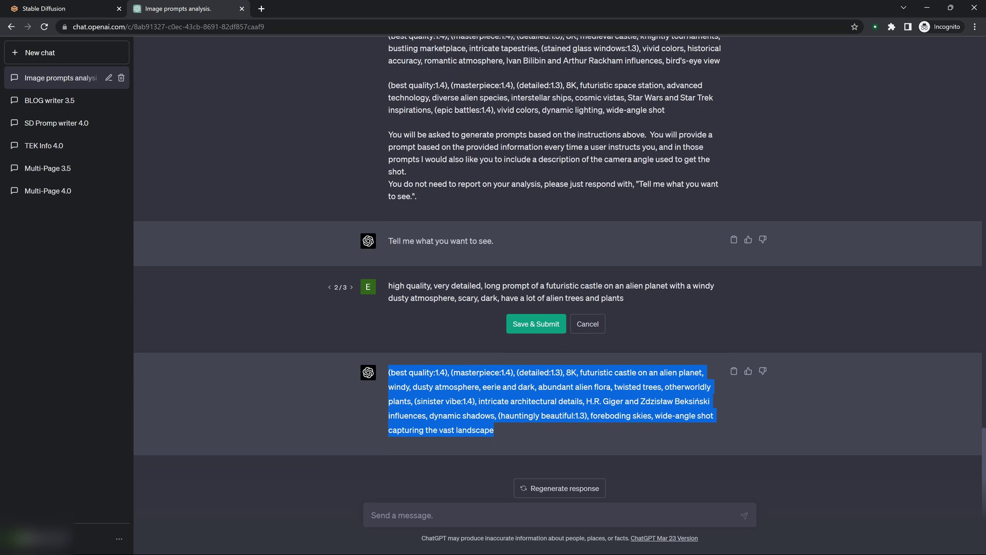
click(389, 286)
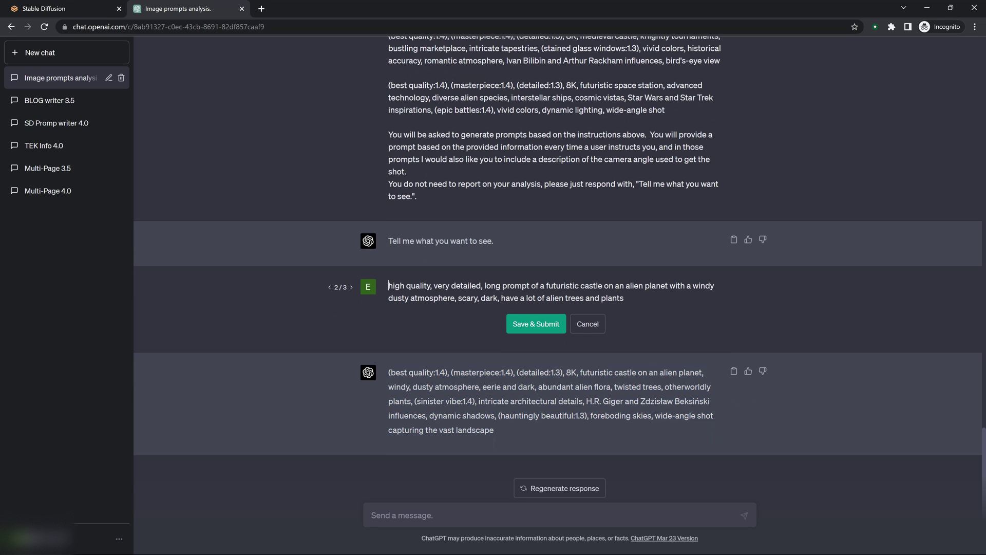
text(5 )
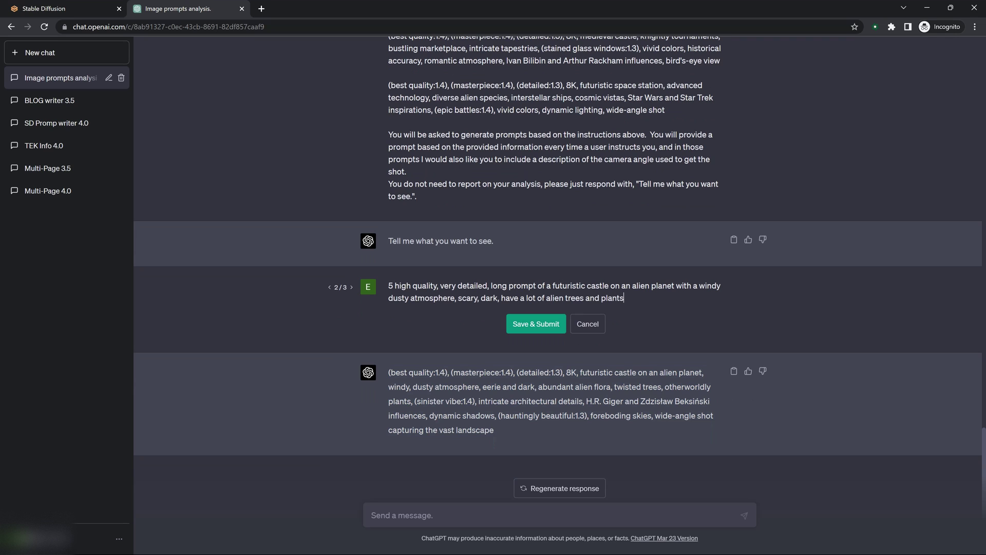
text( with a)
text(fantasy feel to the who)
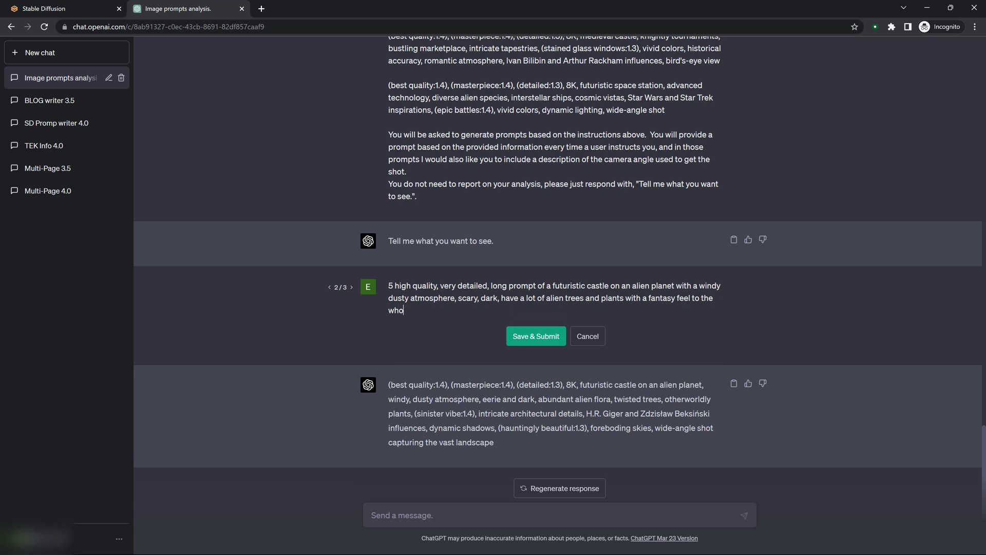
text(le image)
key(Return)
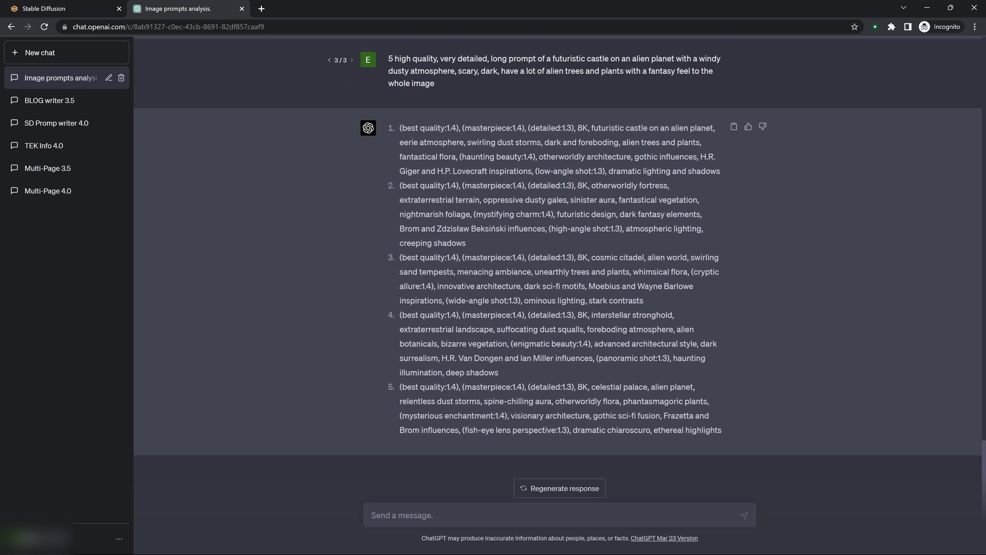
Step: Select the five numbered alien-castle prompts in ChatGPT's response and copy them
mouse_move(722, 430)
mouse_down()
mouse_move(399, 256)
mouse_move(400, 127)
mouse_move(616, 343)
mouse_move(722, 431)
mouse_up()
key(ctrl+c)
click(401, 127)
right_click(620, 409)
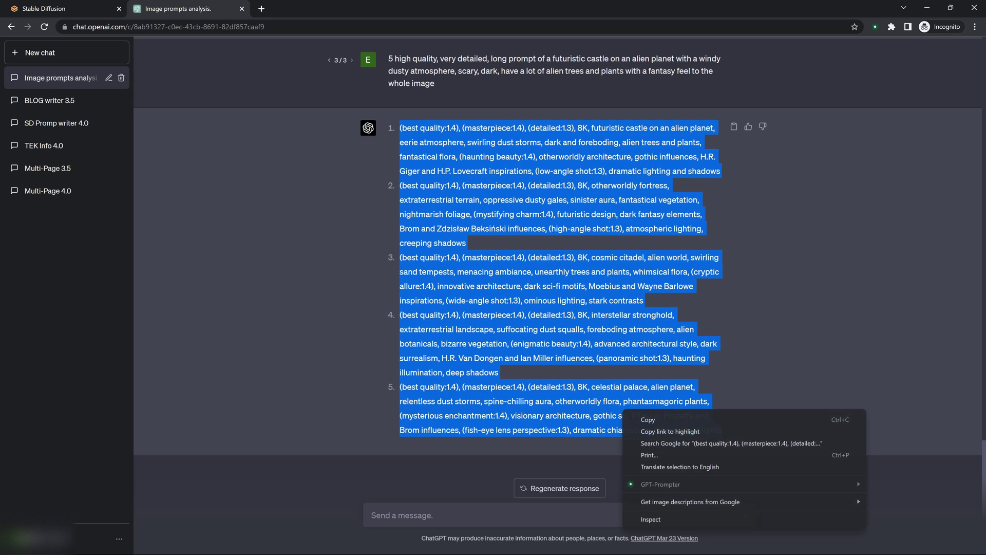
click(642, 418)
Step: Return to Stable Diffusion and clear the old positive prompt
key(ctrl+1)
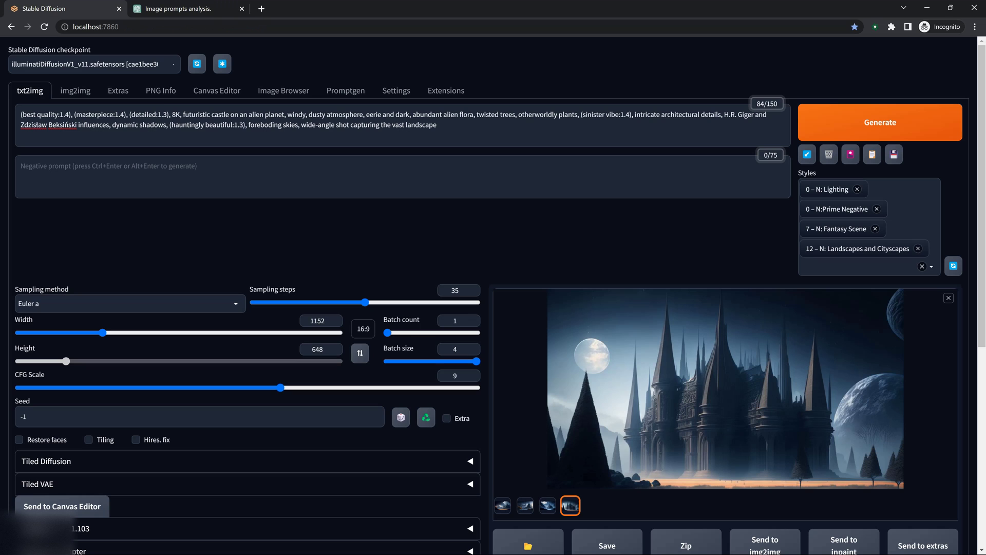
key(ctrl+a)
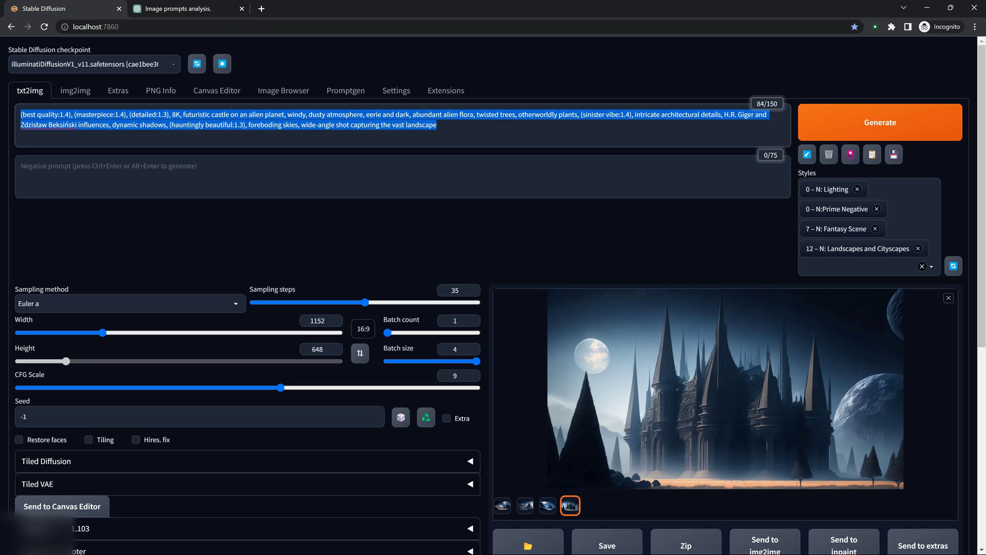
key(BackSpace)
Step: Choose the 'Prompts from file or textbox' script and paste the five castle prompts into its list
scroll(492, 295, down, 5)
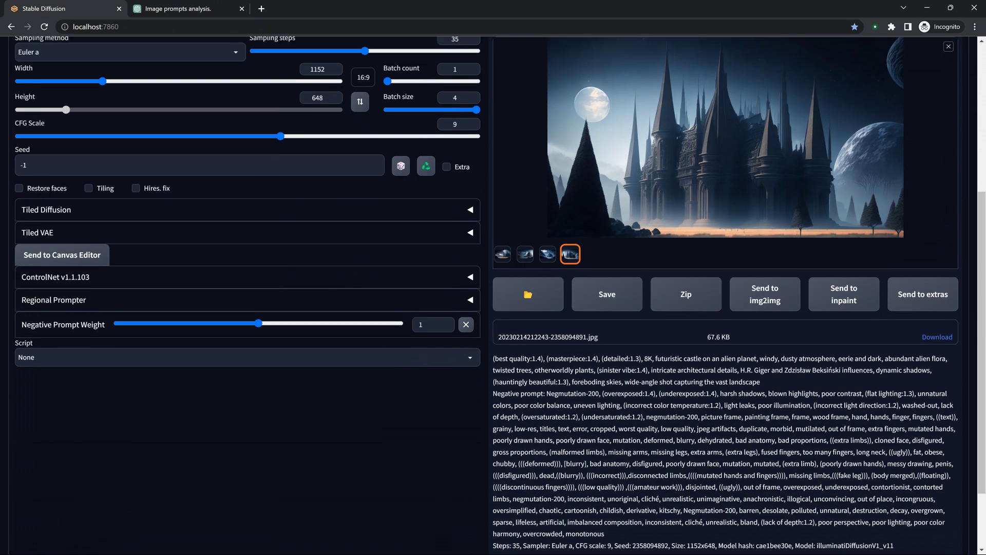
click(247, 352)
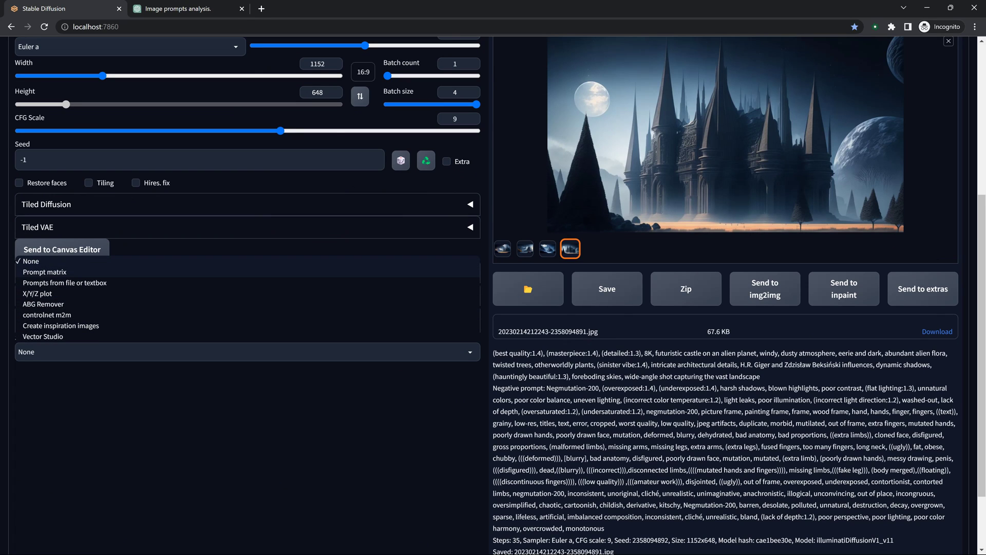
click(65, 283)
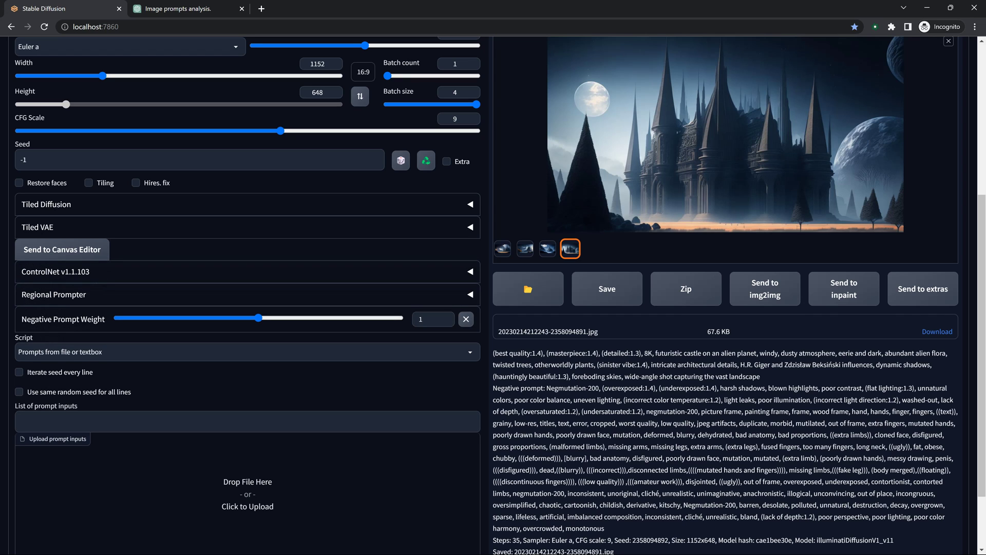
click(21, 421)
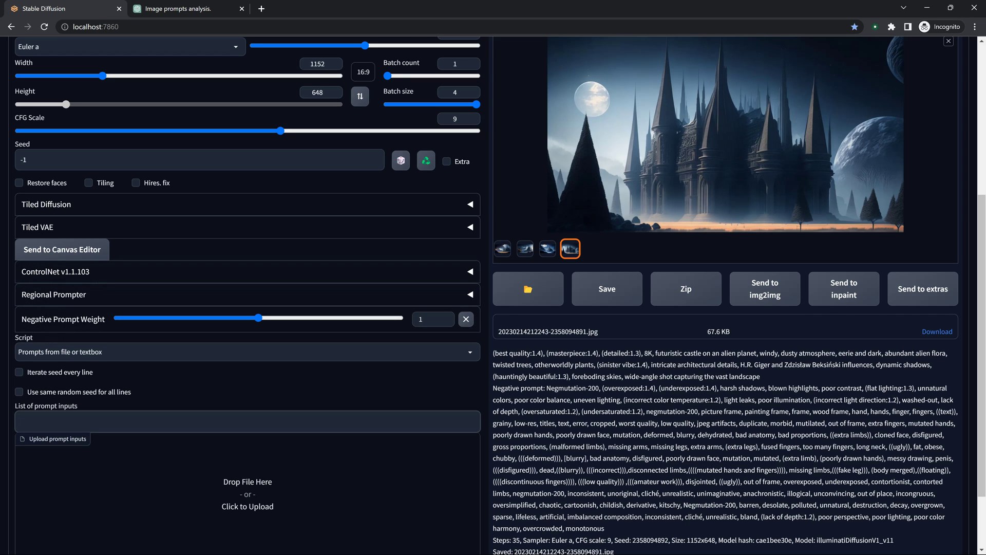
key(ctrl+v)
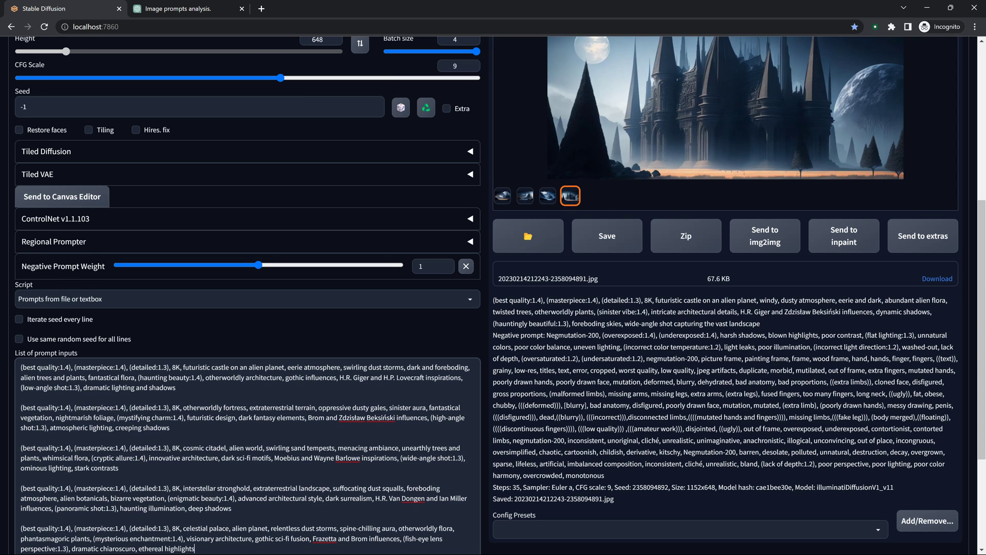
Step: Reduce batch size from 4 to 1 and start generating from the prompt list
scroll(247, 308, down, 3)
scroll(247, 308, up, 9)
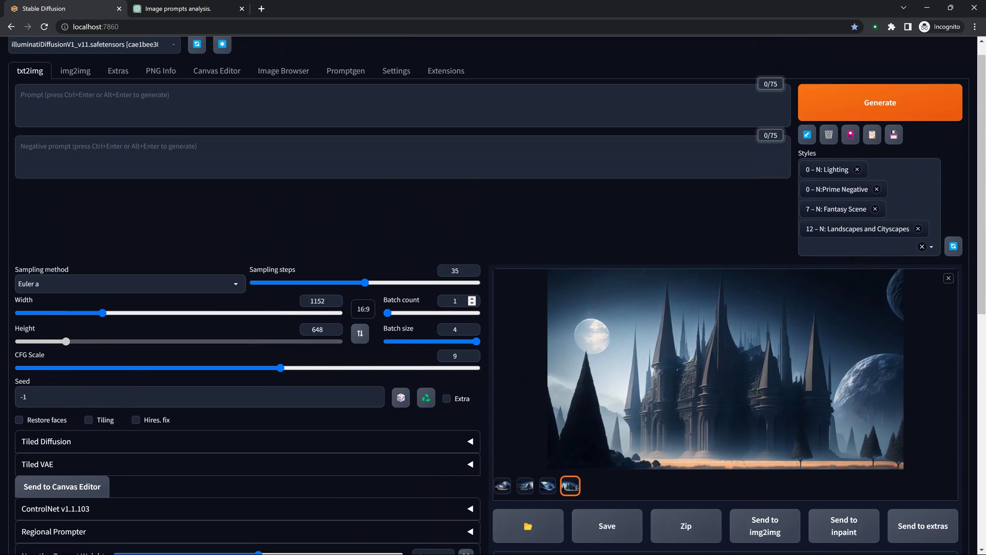
click(388, 341)
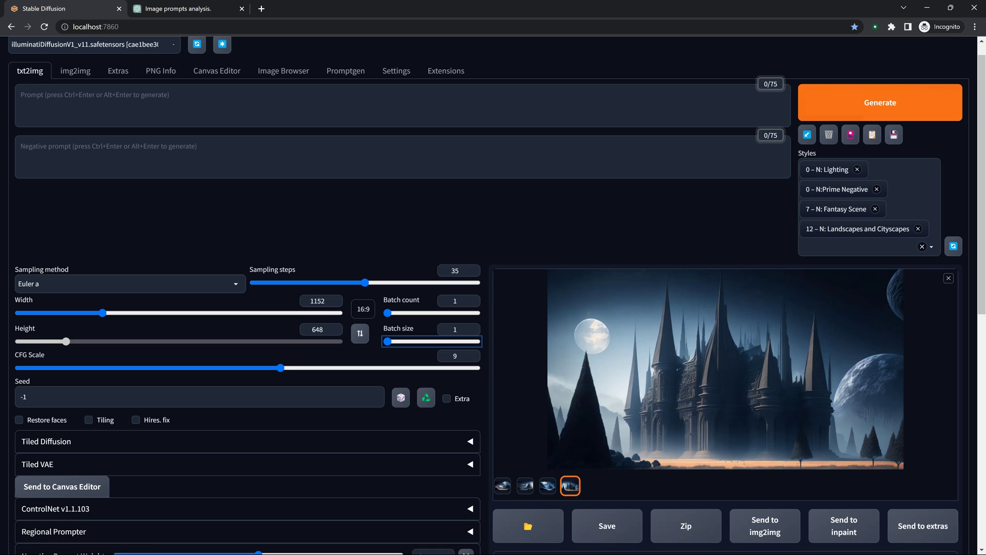
click(880, 102)
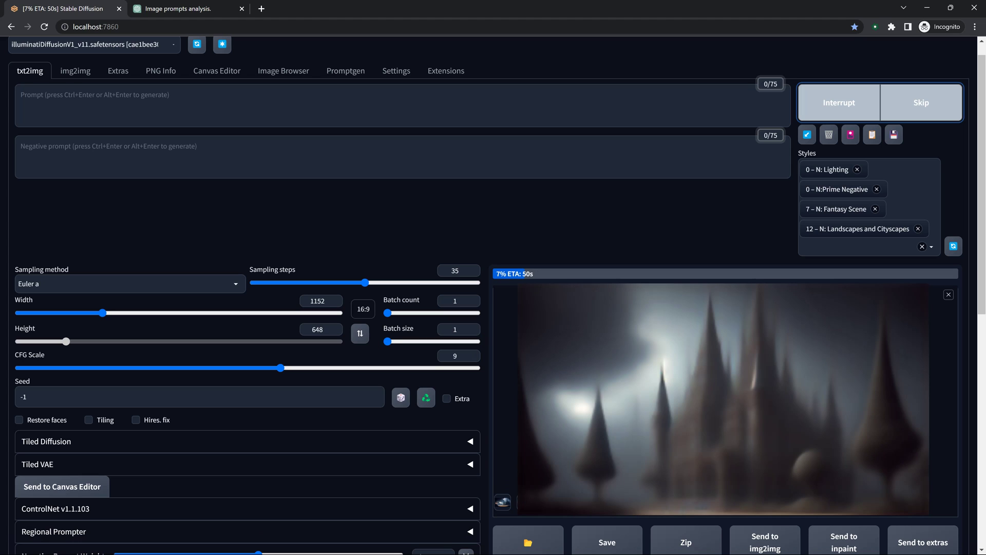
Step: Wait while the five fantasy alien-castle images render, one per prompt
scroll(493, 295, down, 1)
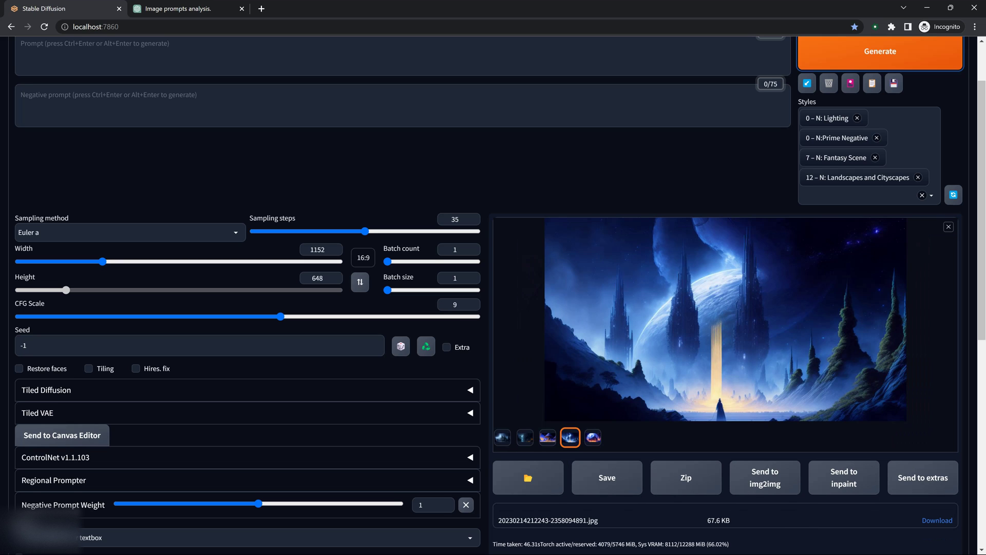
Step: Browse the generated castle images full-screen, back through to the mushroom-shaped city
click(594, 437)
click(724, 319)
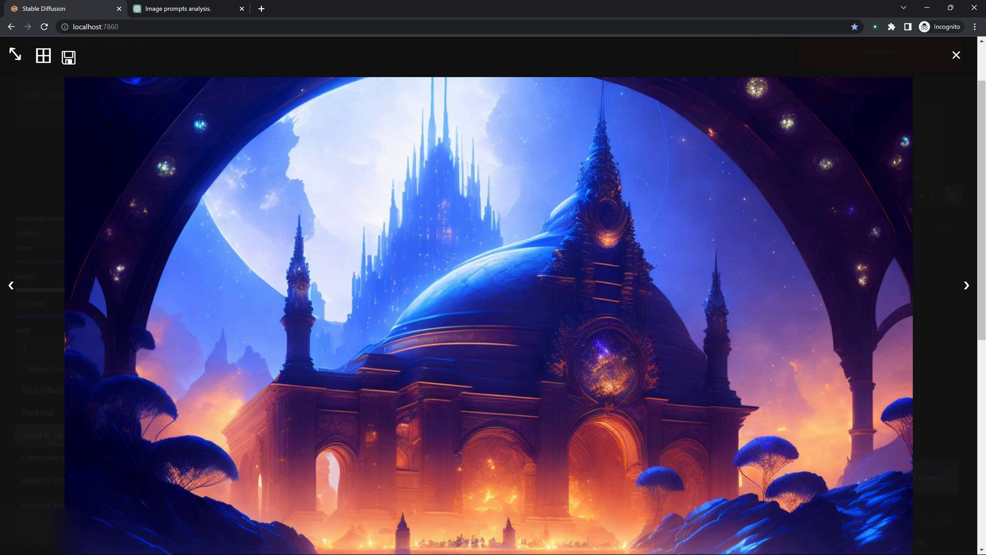
click(11, 285)
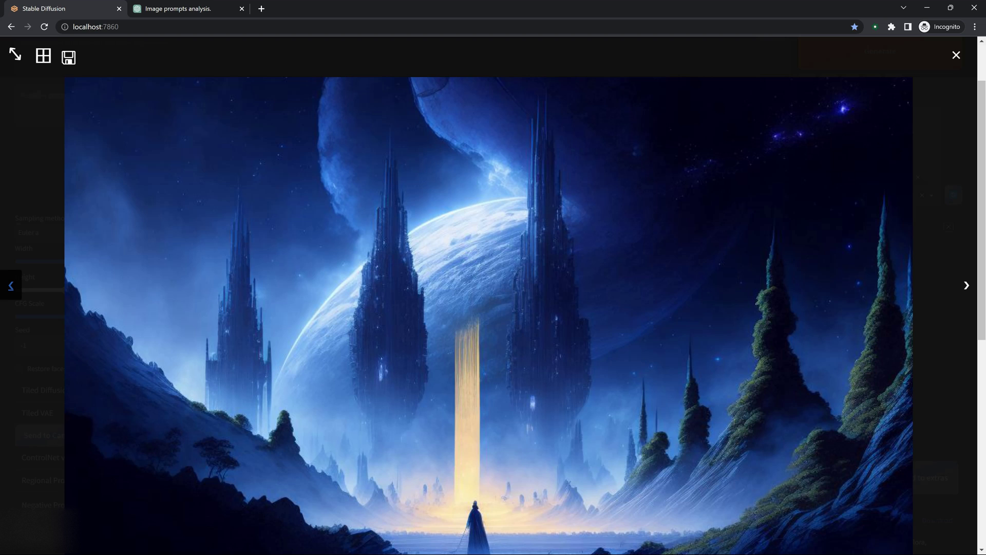
click(10, 285)
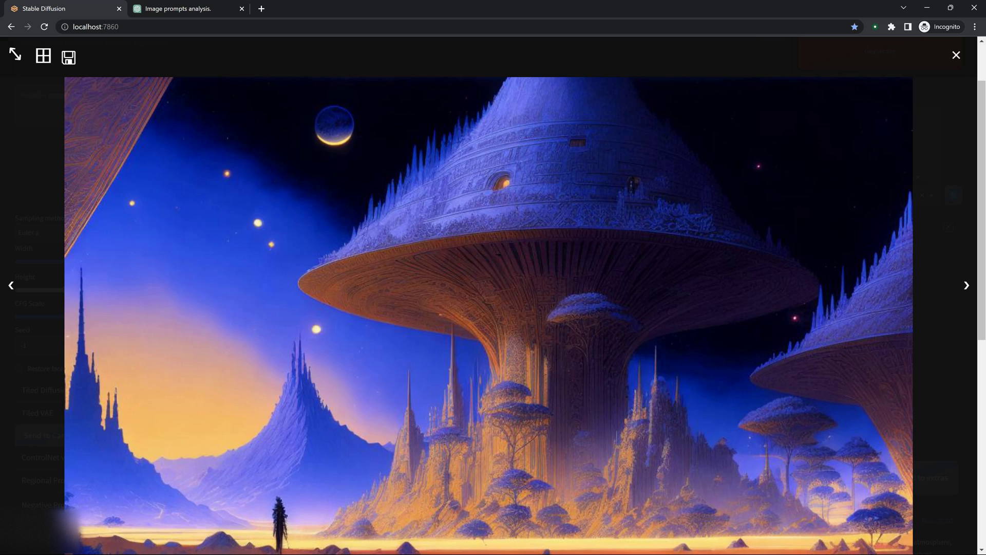
key(Escape)
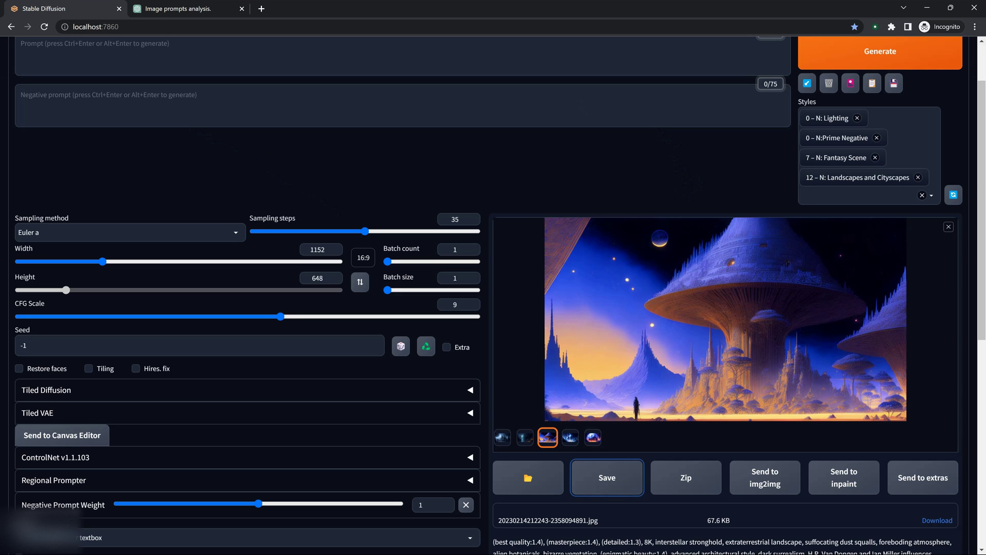
Step: View the dark blue castle-valley and spired castle images, then return to ChatGPT
click(524, 437)
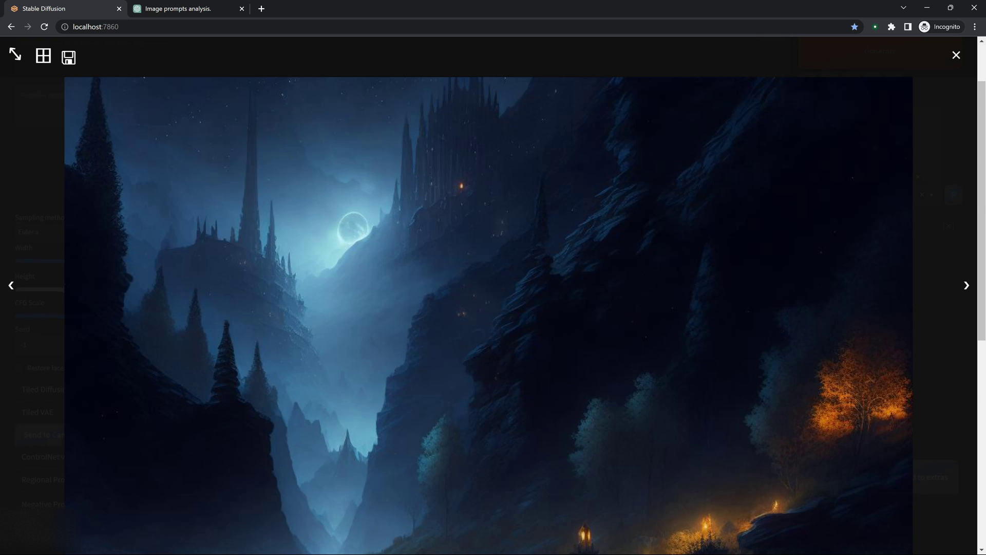
scroll(493, 277, down, 3)
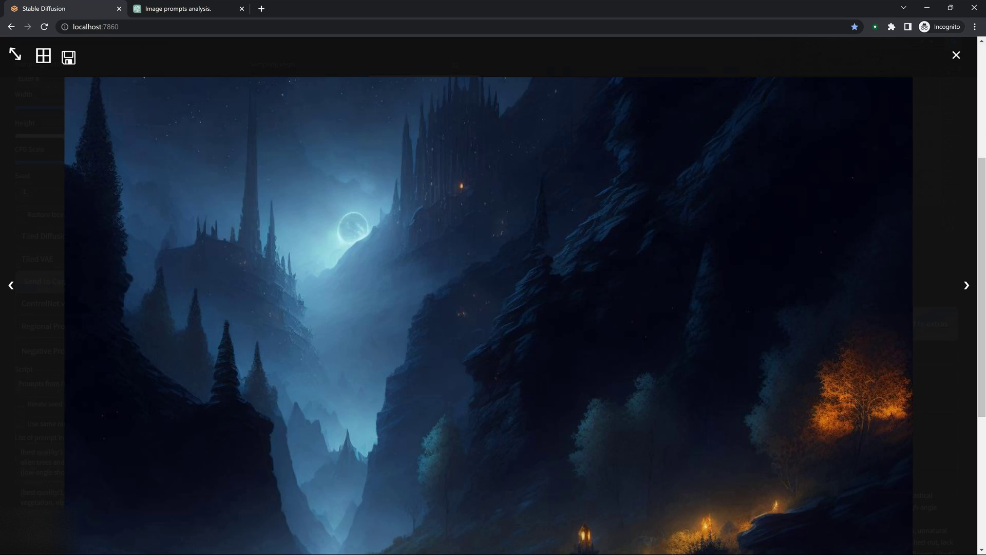
click(11, 285)
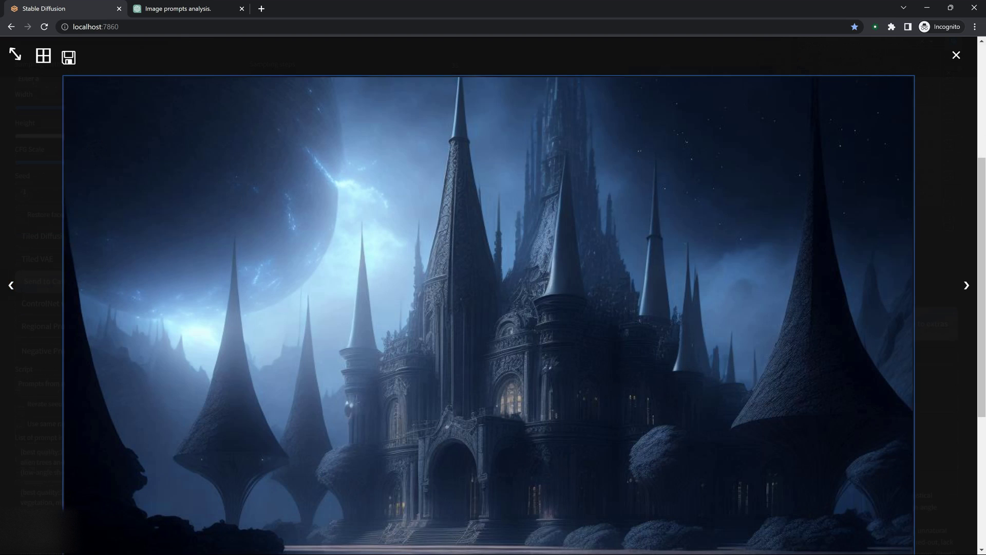
key(Escape)
key(ctrl+Tab)
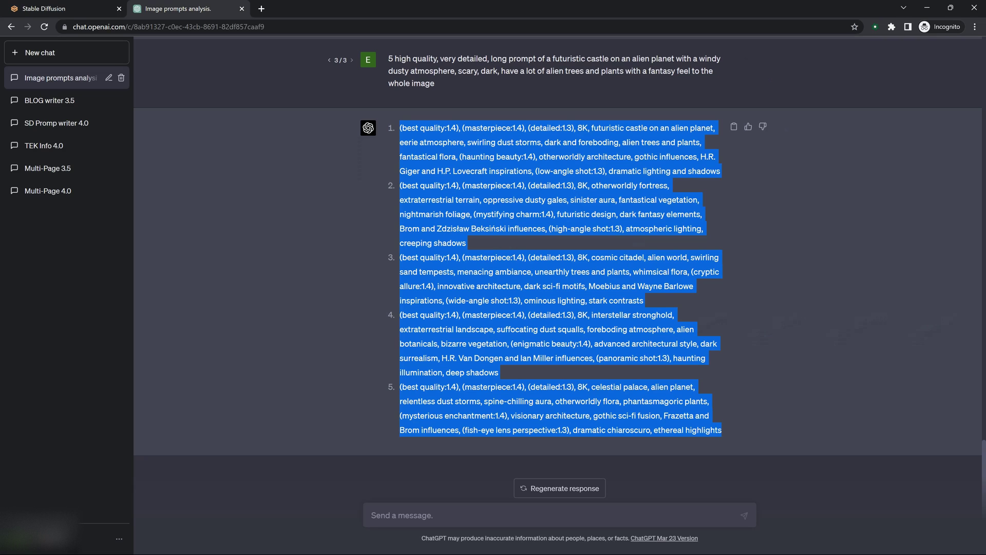
Step: Scroll up the chat to the original GPT-4 master-artist prompt-writing instructions
scroll(558, 277, up, 20)
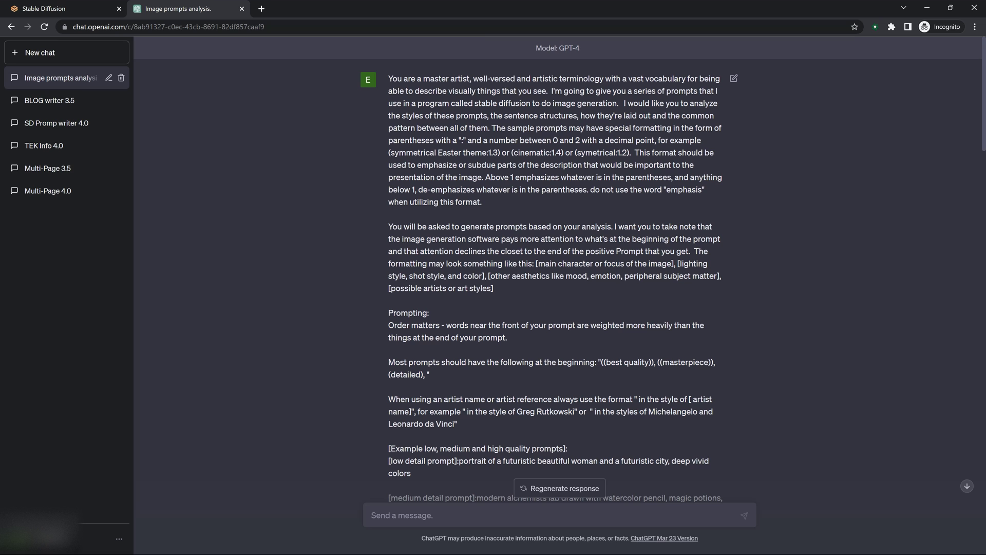
scroll(557, 267, down, 6)
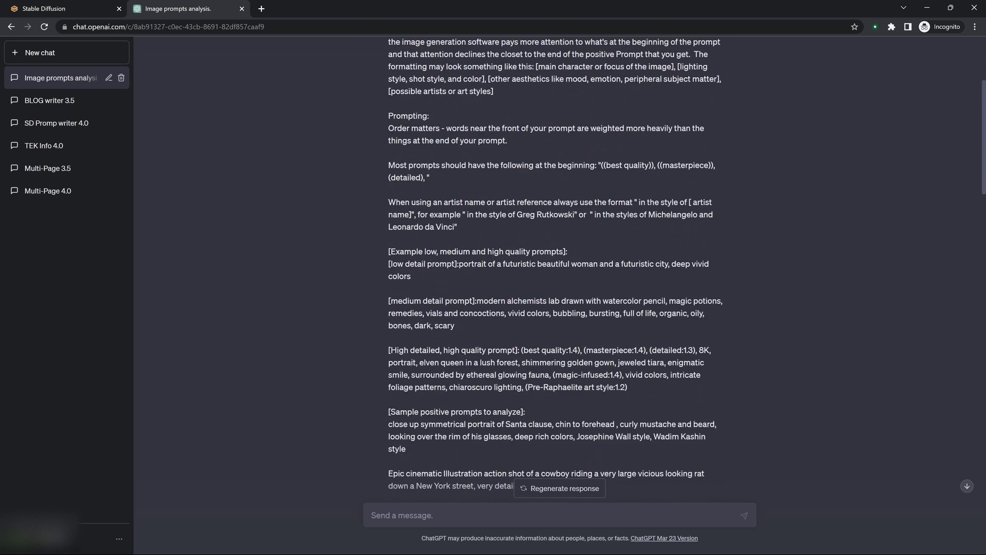
scroll(557, 267, up, 6)
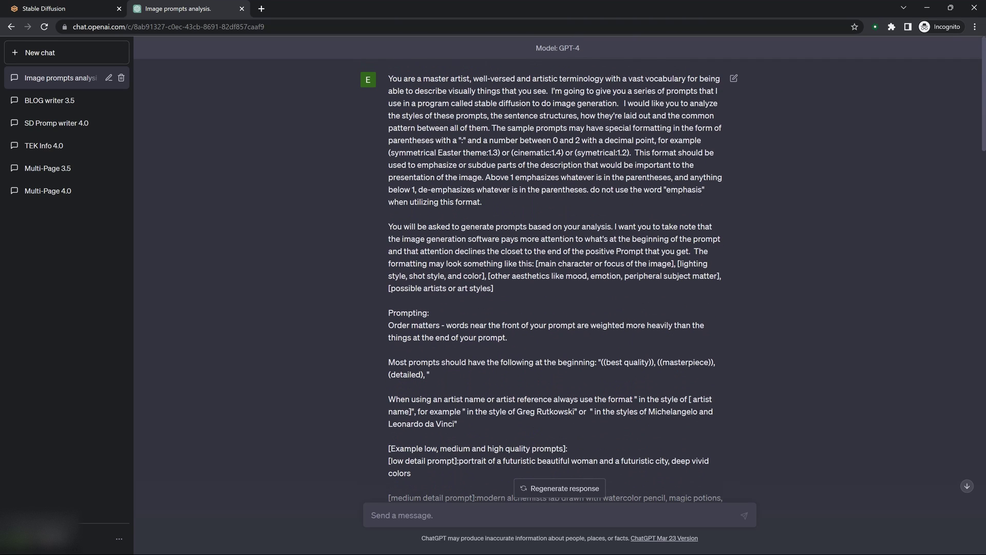